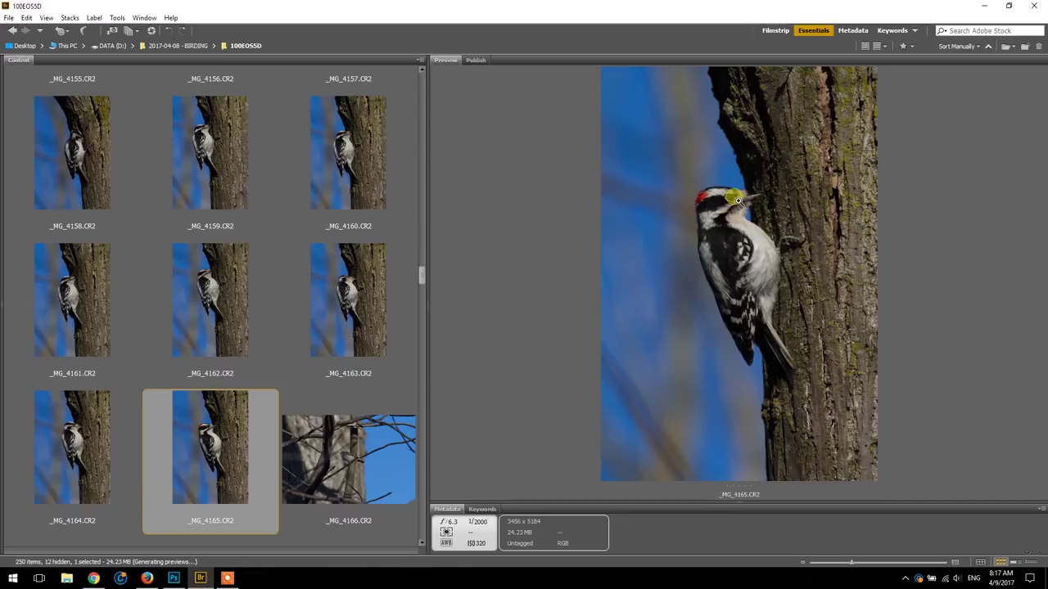
click(736, 200)
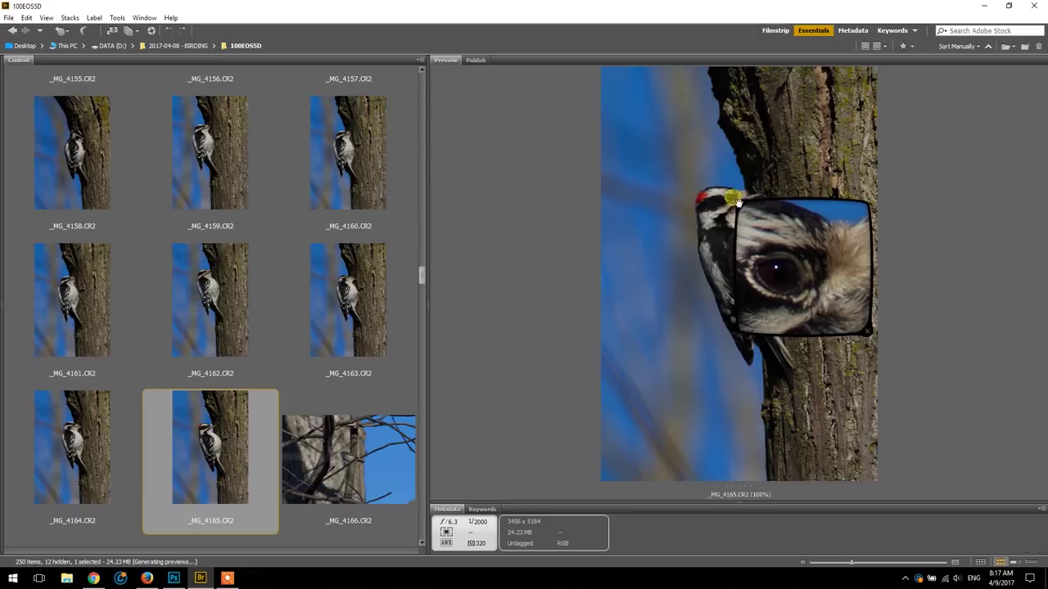
click(798, 274)
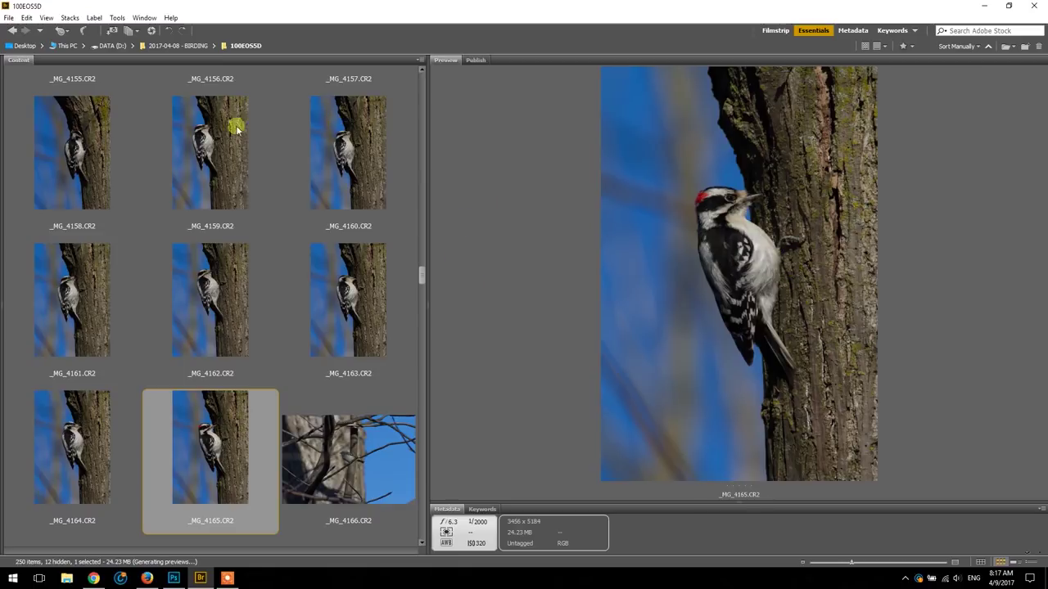
click(218, 167)
click(74, 150)
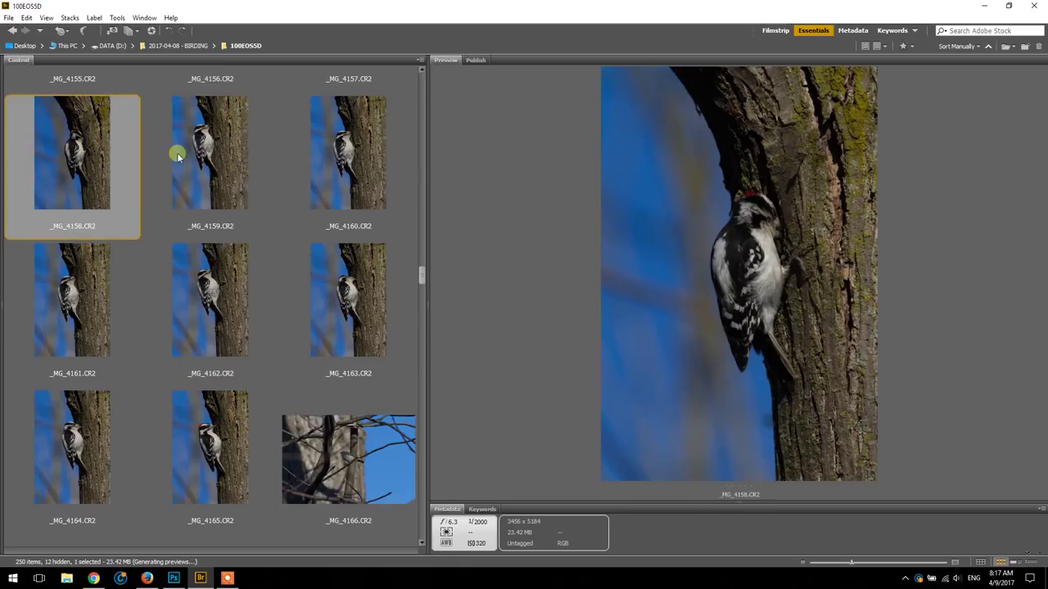
click(178, 154)
click(326, 152)
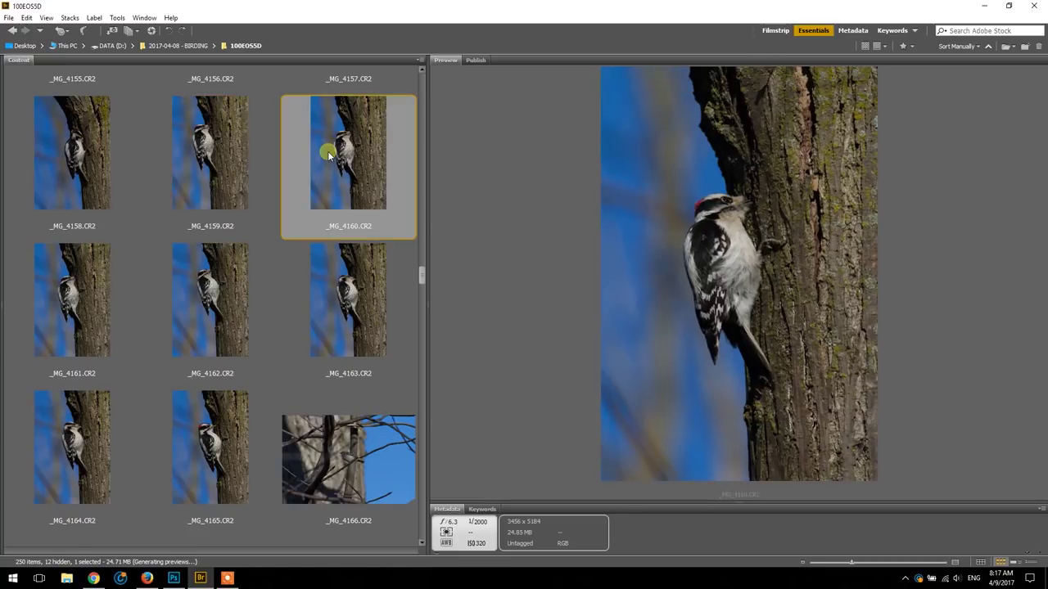
click(99, 285)
click(214, 302)
drag(420, 275, 423, 257)
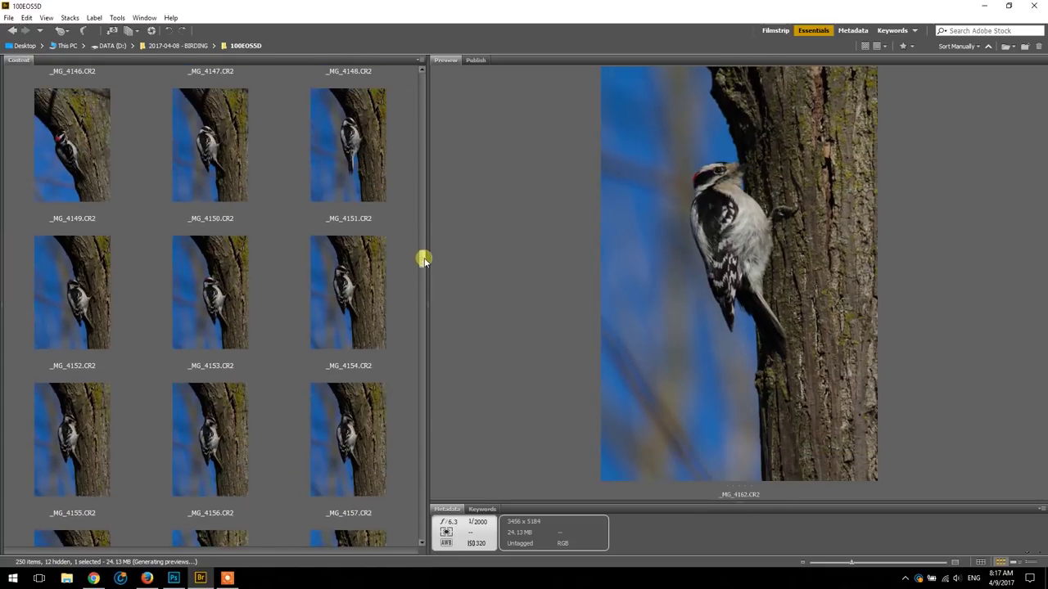
click(232, 318)
click(206, 163)
click(365, 158)
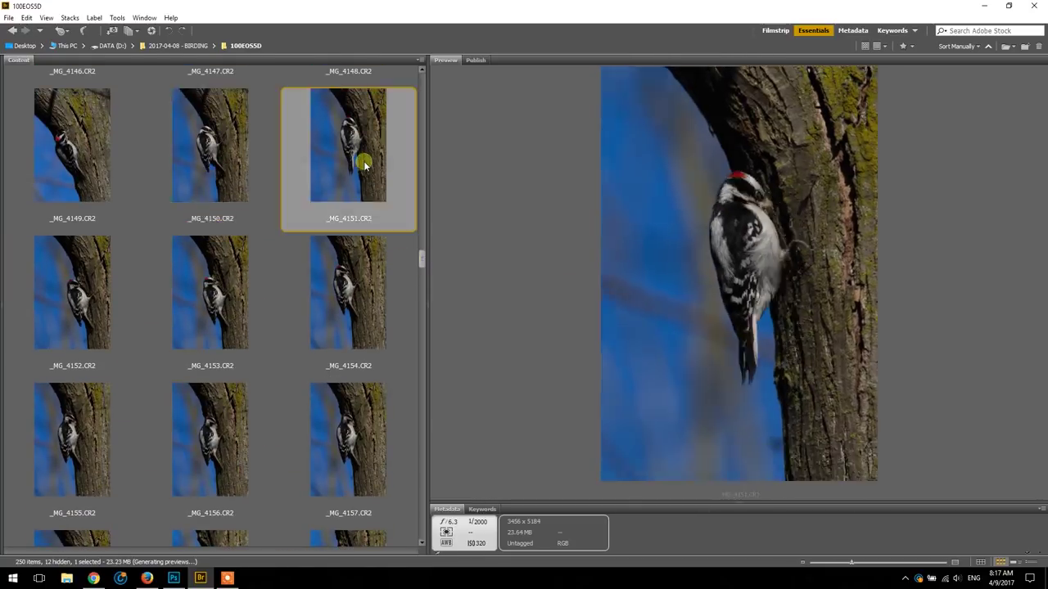
click(357, 307)
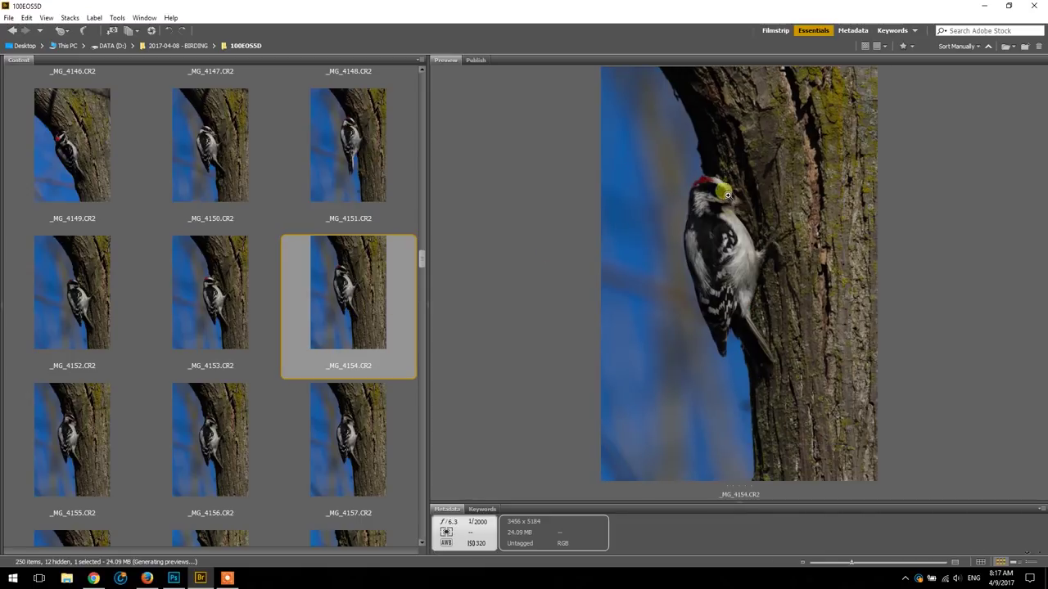
click(344, 169)
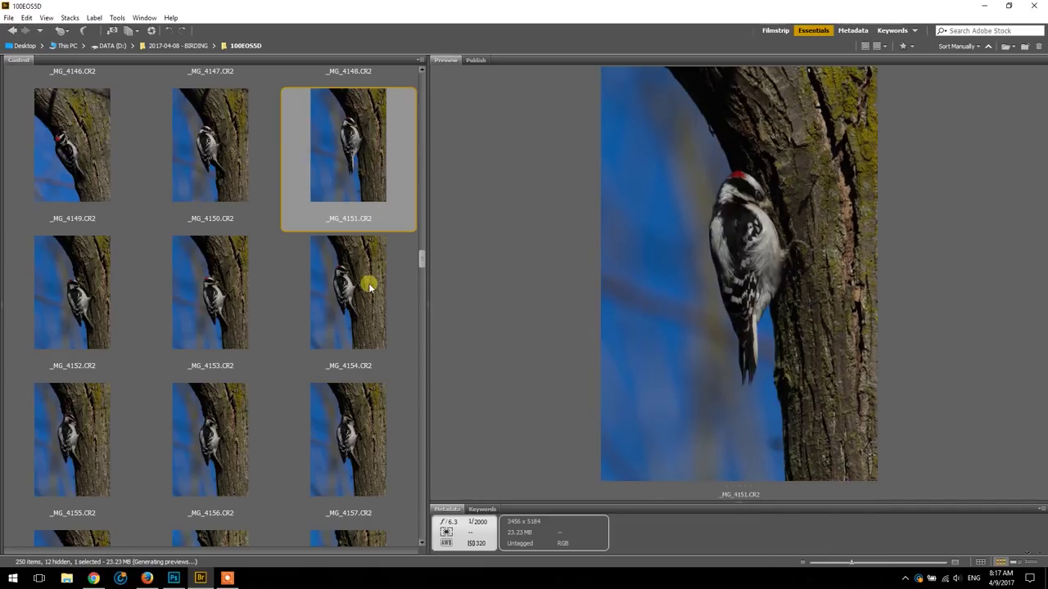
click(343, 319)
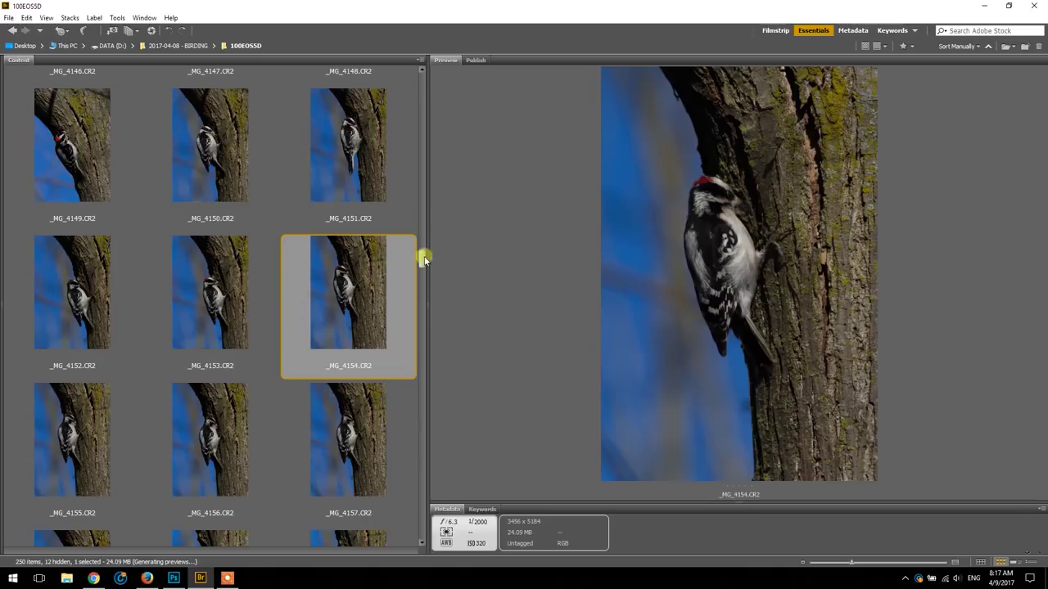
drag(421, 266, 423, 283)
click(211, 266)
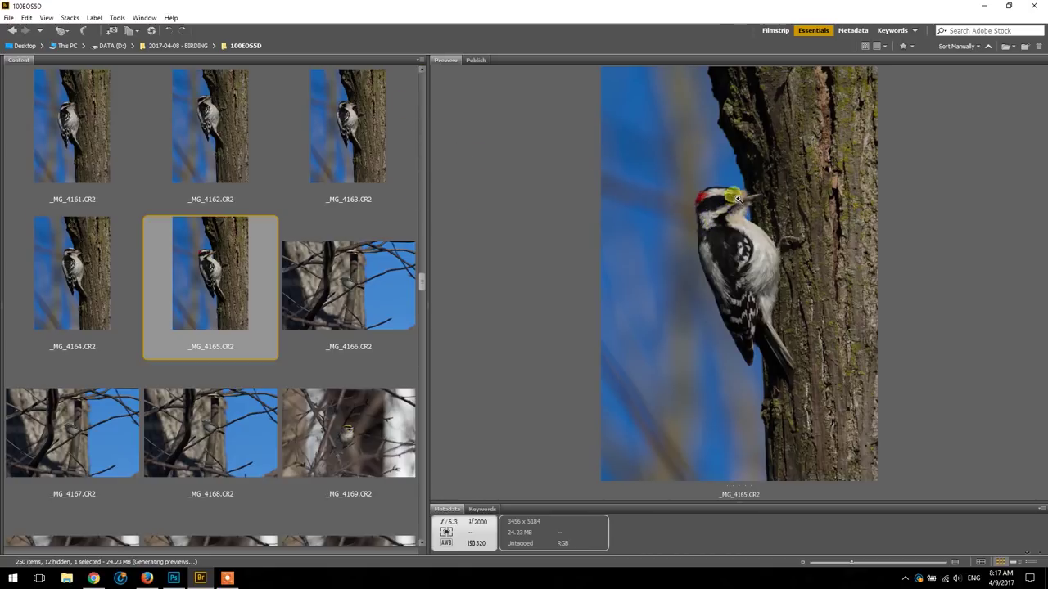
click(730, 206)
drag(799, 227, 822, 248)
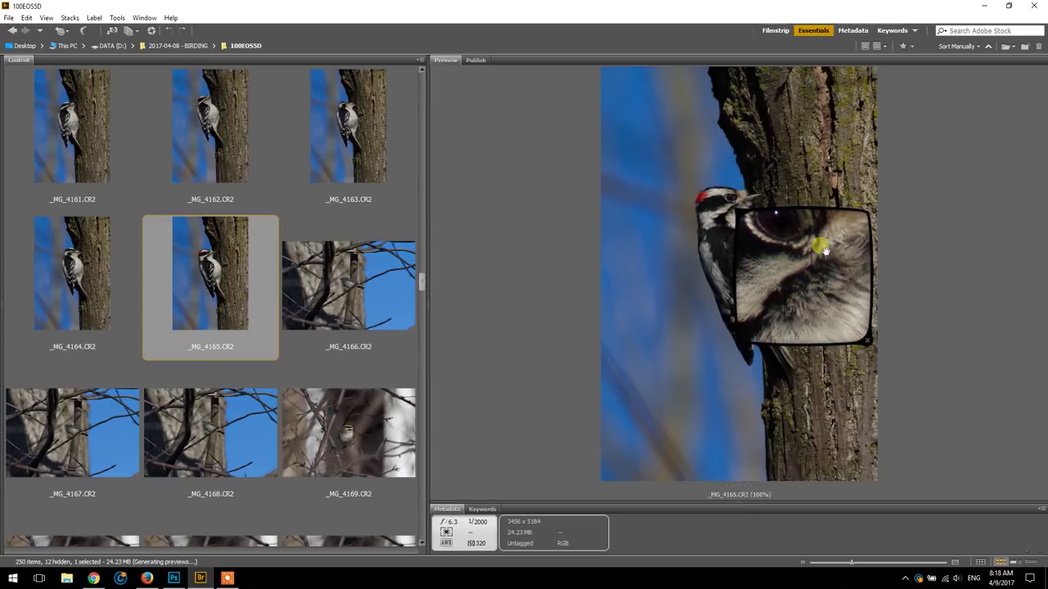
drag(825, 251, 798, 256)
click(798, 257)
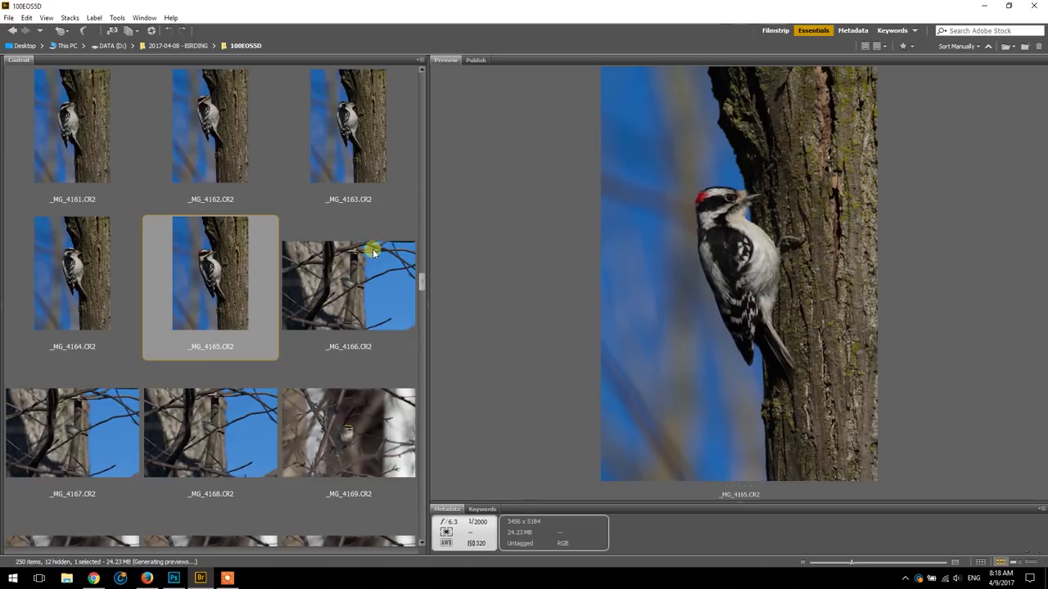
click(337, 294)
click(253, 284)
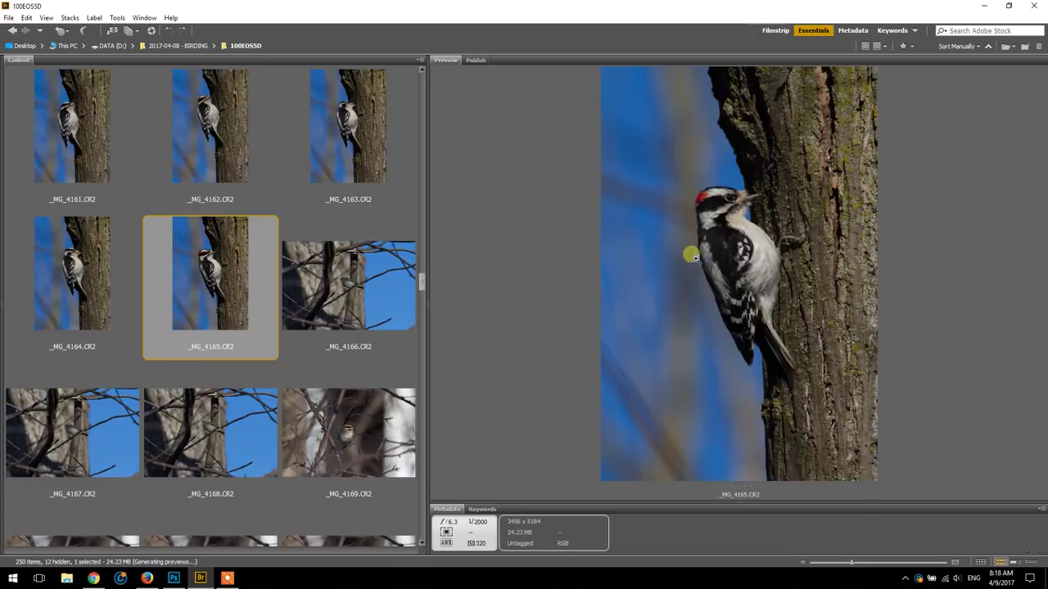
double_click(224, 268)
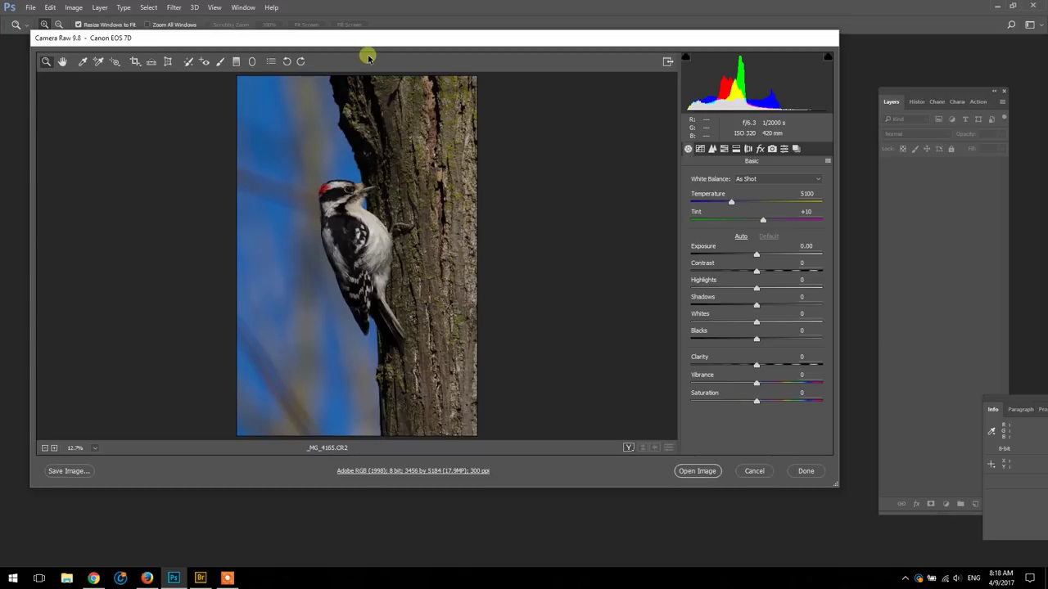
- Inspect _MG_4165.CR2 in Camera Raw, zooming to 50% on the bird's head and panning to its body
drag(370, 44, 377, 61)
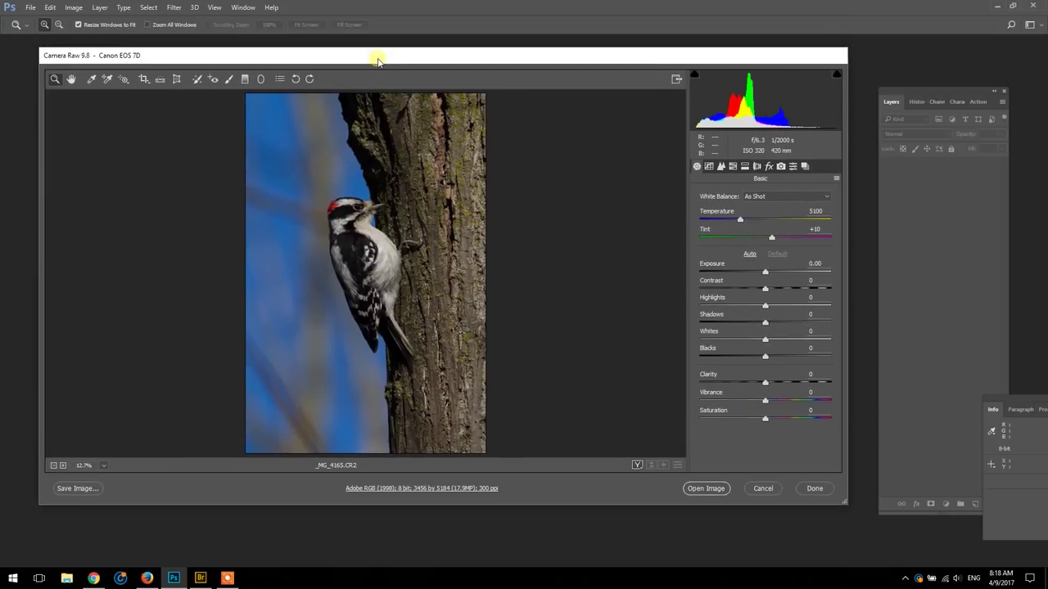
click(345, 226)
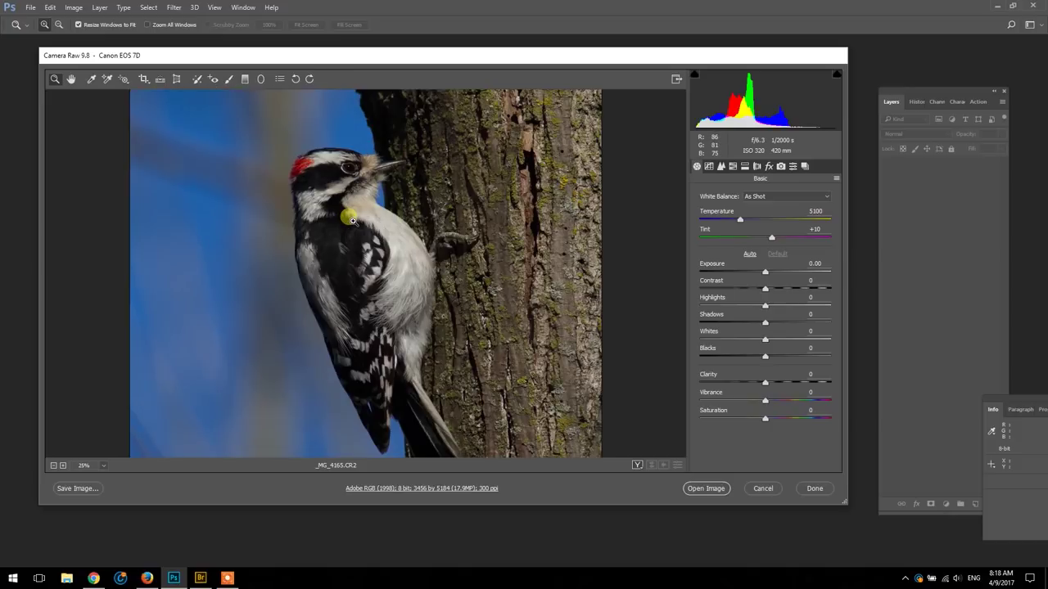
click(327, 192)
click(327, 192)
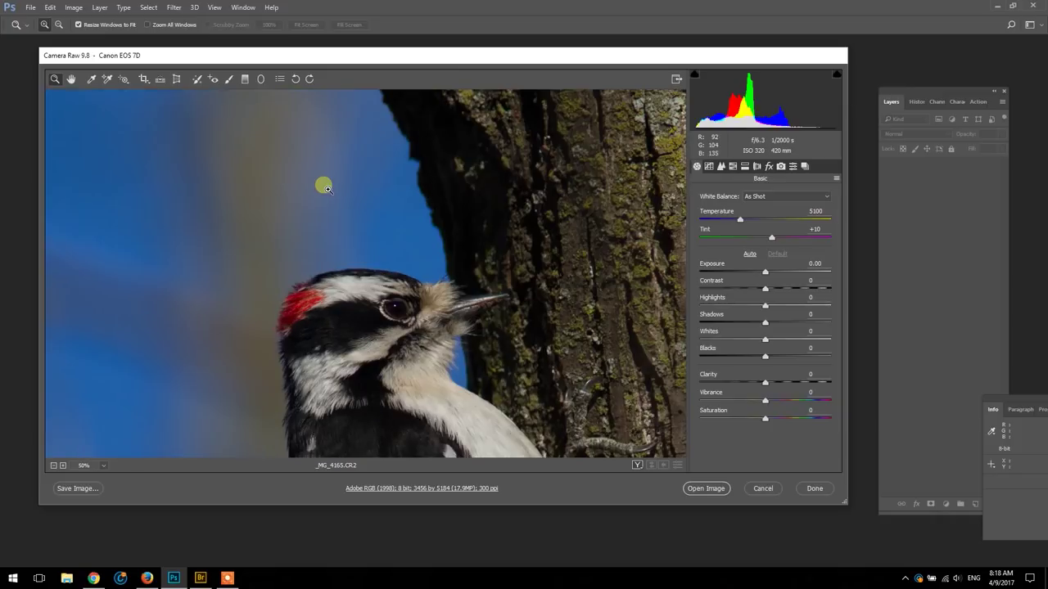
drag(438, 328, 410, 211)
drag(472, 301, 514, 268)
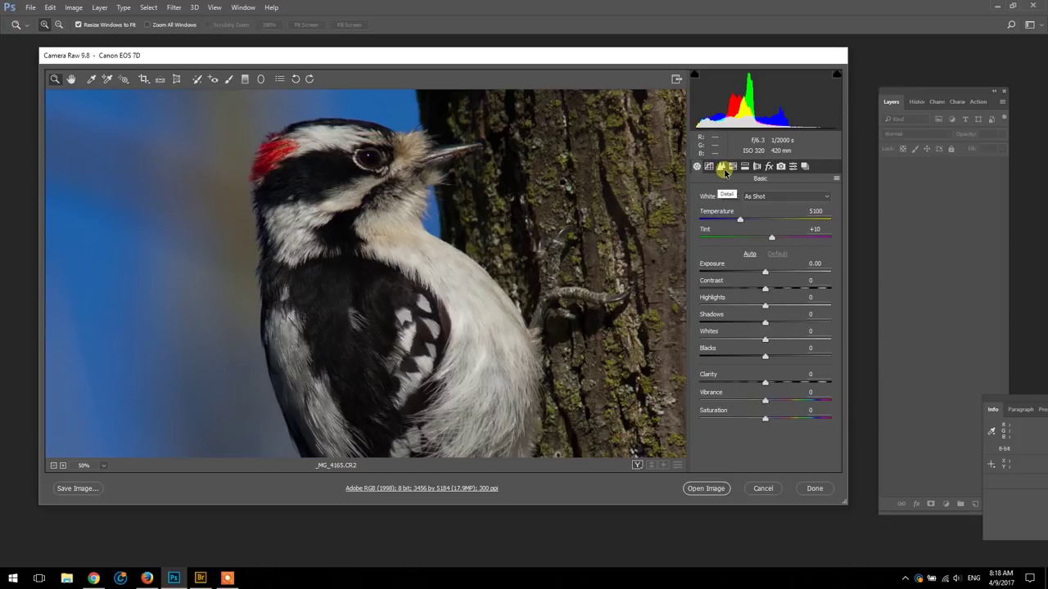
- Try the white balance presets, settling on Daylight
click(829, 198)
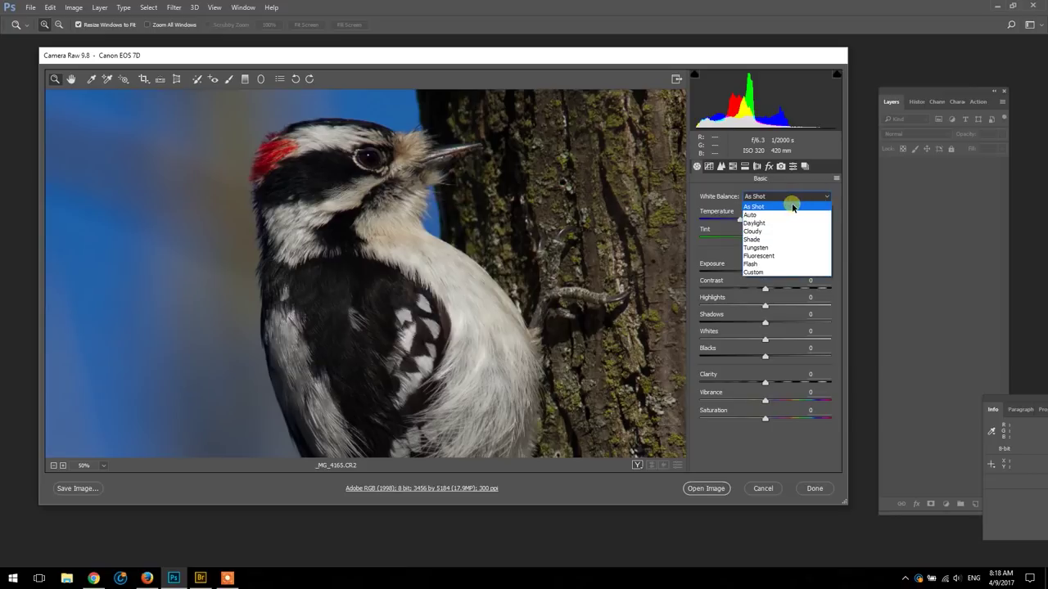
click(753, 203)
click(789, 199)
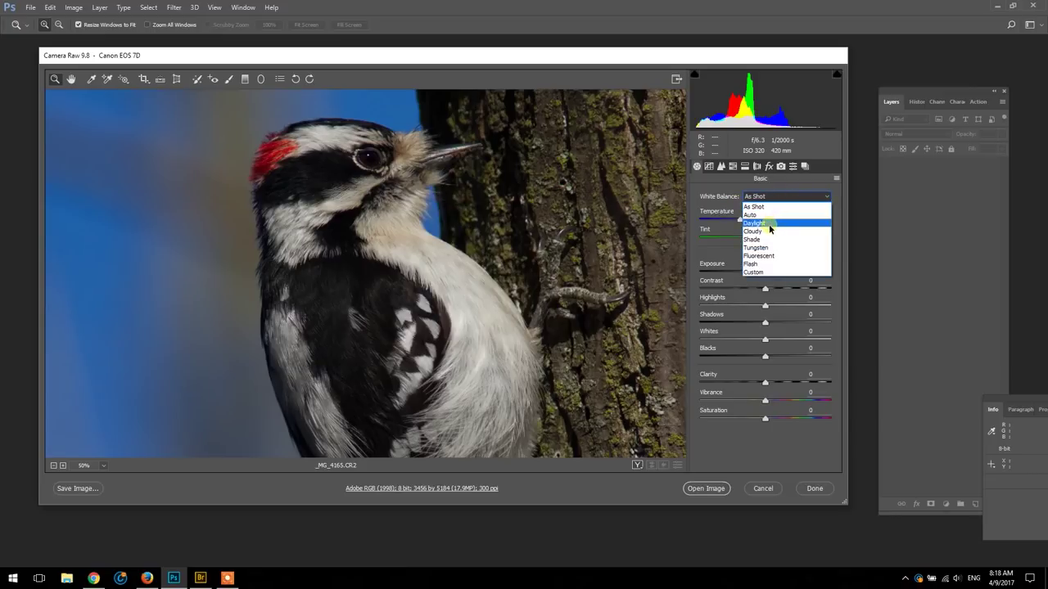
click(769, 216)
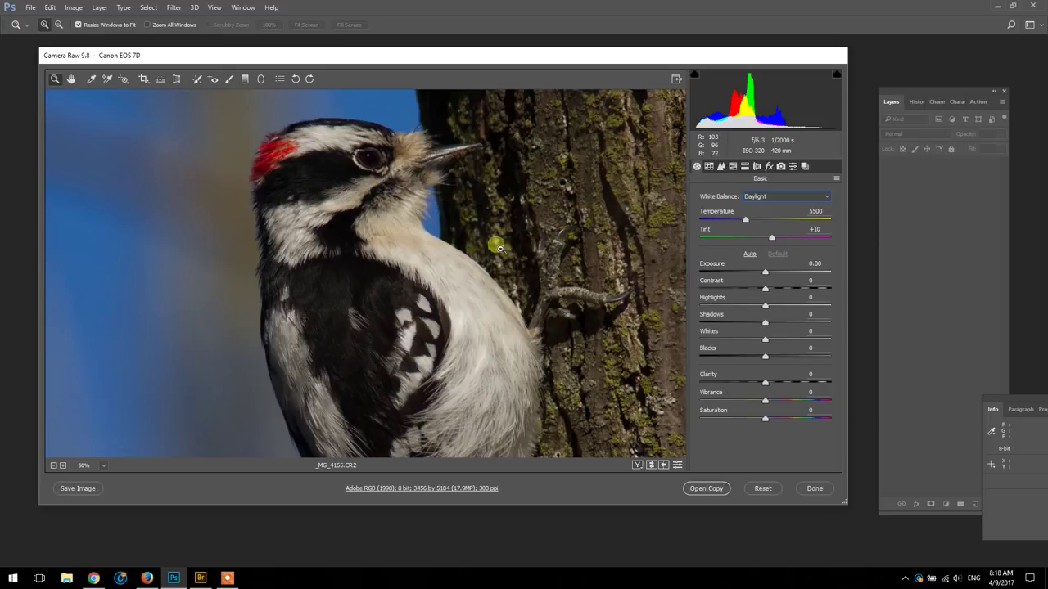
- Zoom into a patch of bark to inspect noise, then zoom back out to the whole woodpecker
alt+click(462, 290)
alt+click(462, 286)
drag(460, 309, 475, 245)
drag(451, 196, 471, 224)
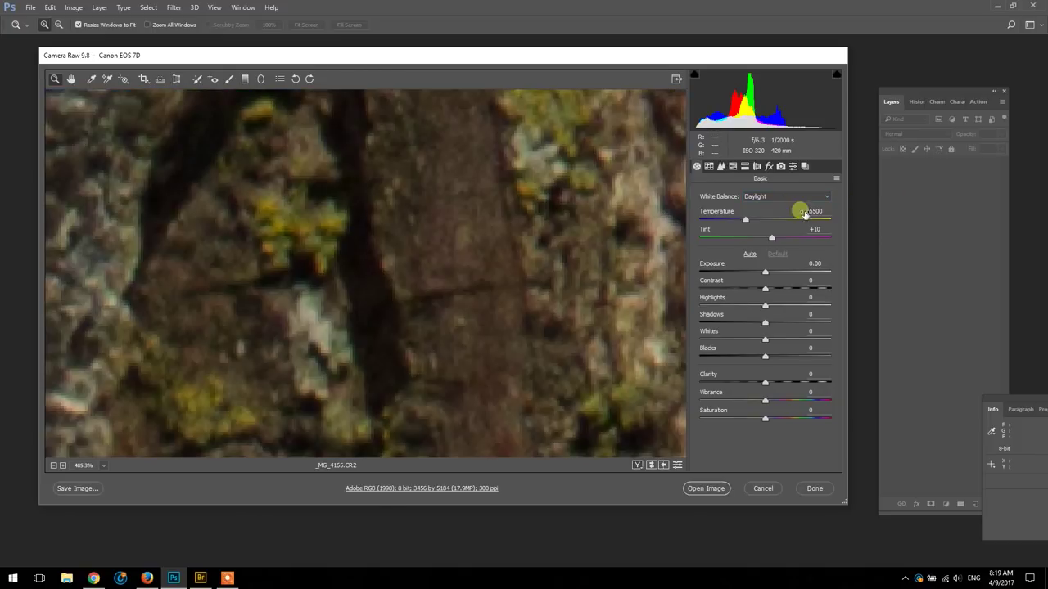
alt+click(352, 217)
alt+click(321, 216)
alt+click(316, 217)
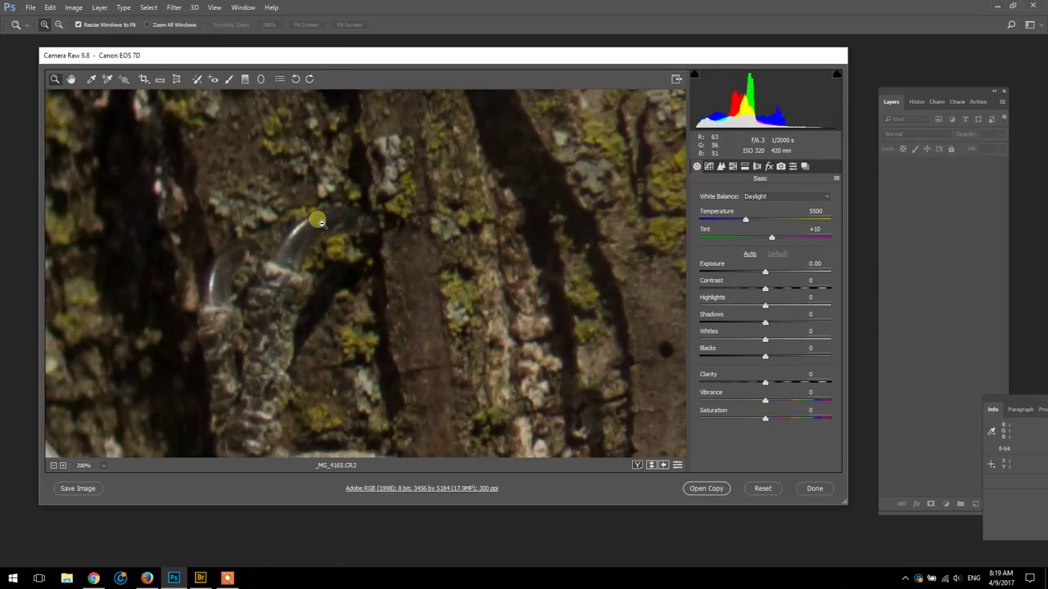
alt+click(303, 278)
alt+click(308, 308)
alt+click(359, 300)
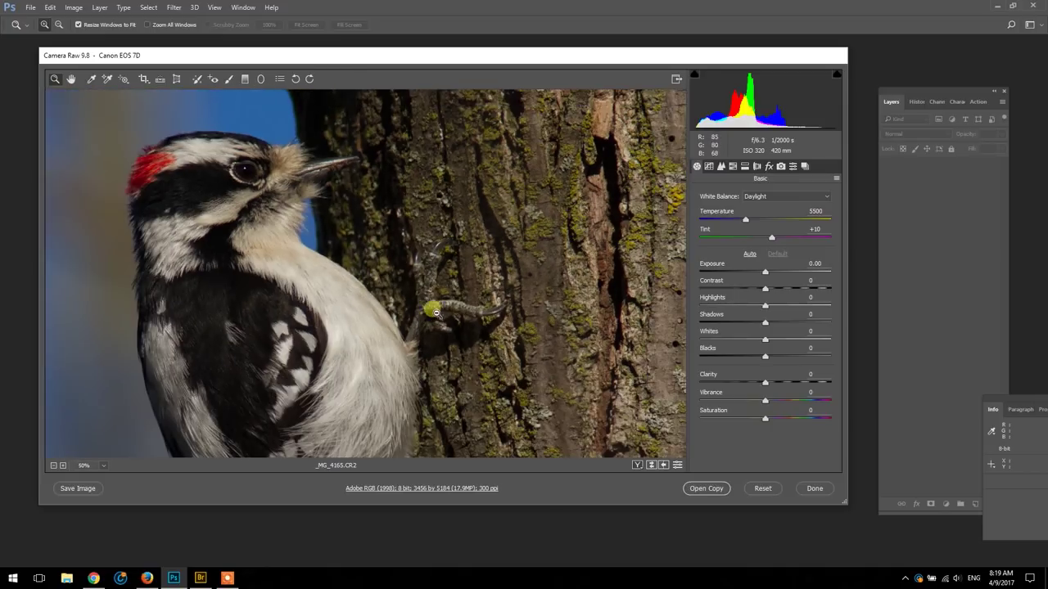
alt+click(386, 307)
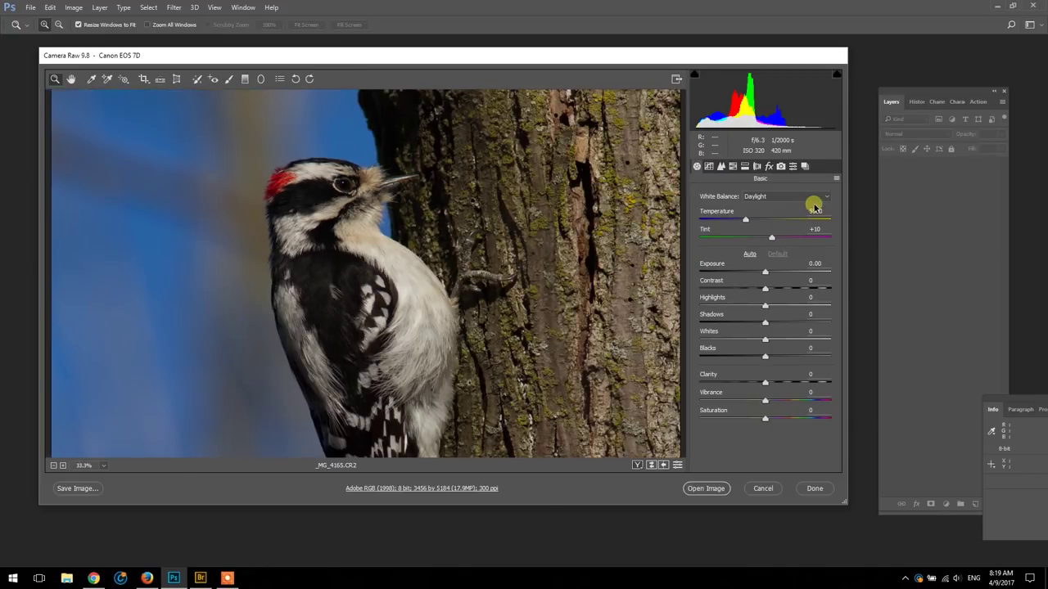
- Compare As Shot and Daylight white balance again, then bring up the Detail sharpening and noise settings
click(816, 200)
click(783, 207)
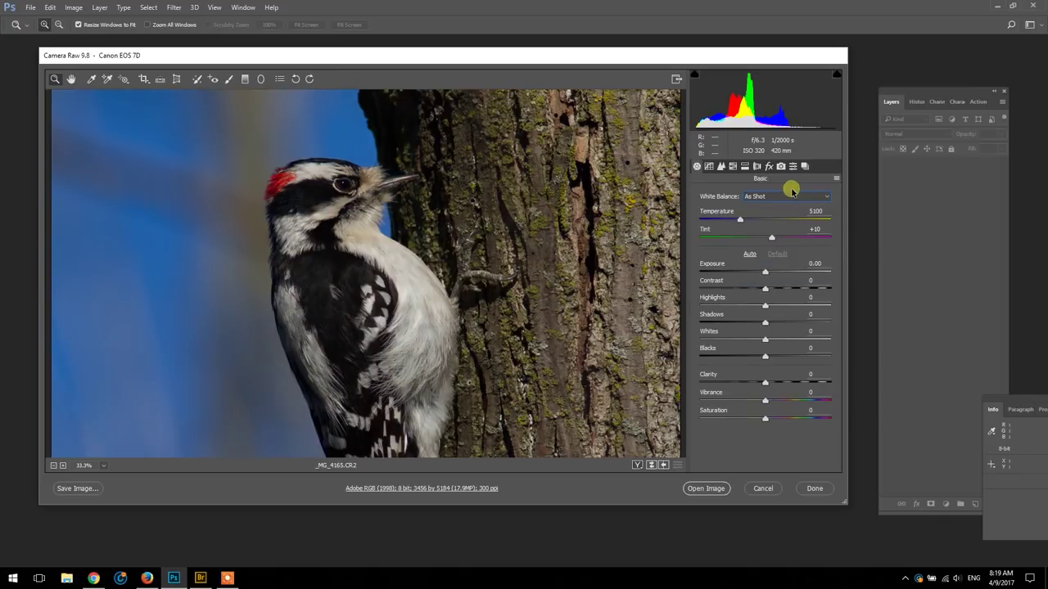
click(790, 198)
click(774, 222)
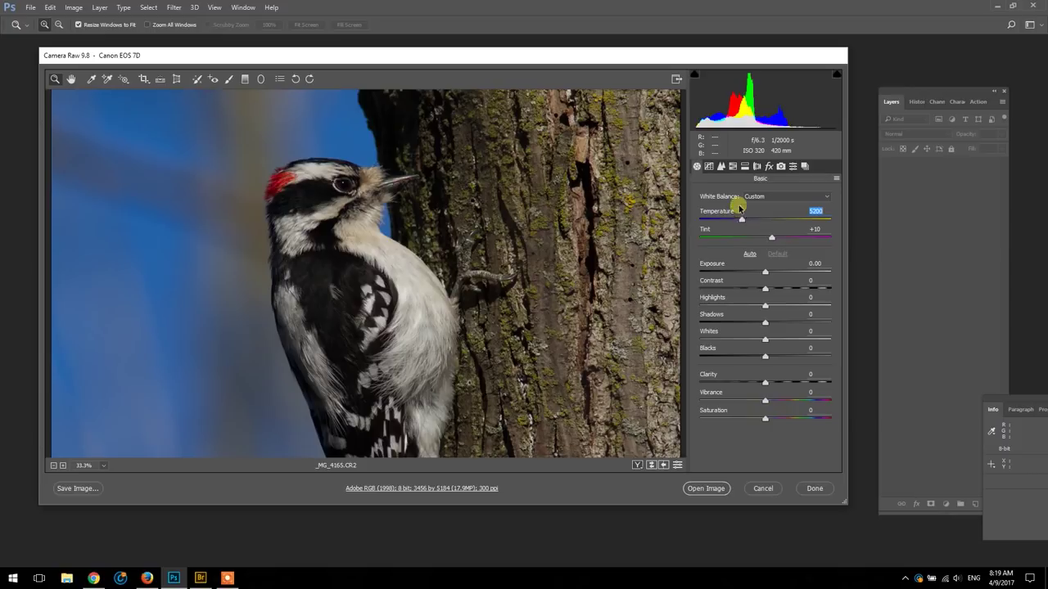
click(721, 167)
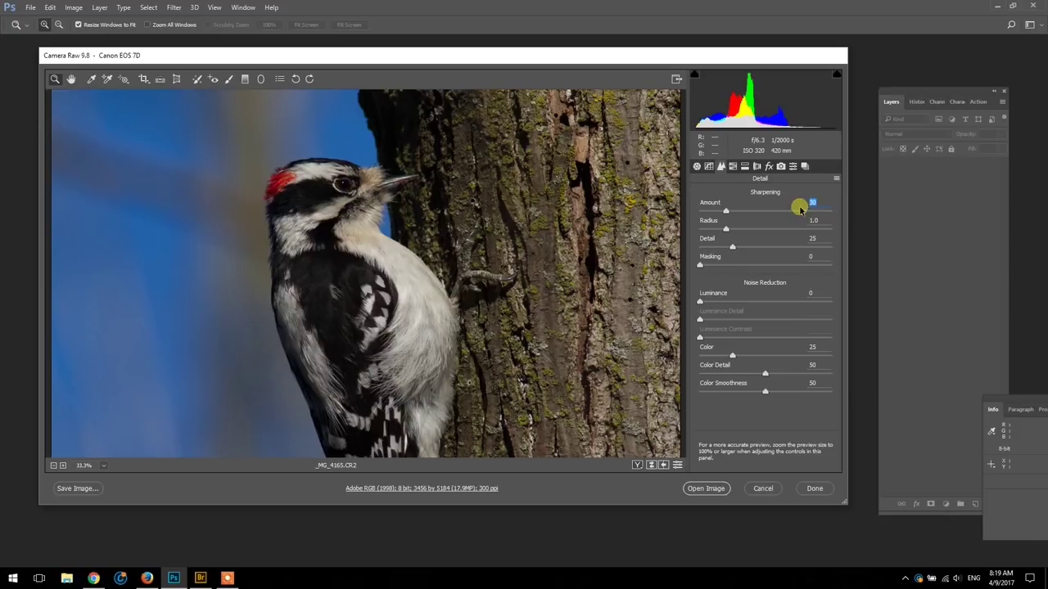
- Glance at Lens Corrections, return to the Basic panel and zoom the preview out to 25%
click(757, 167)
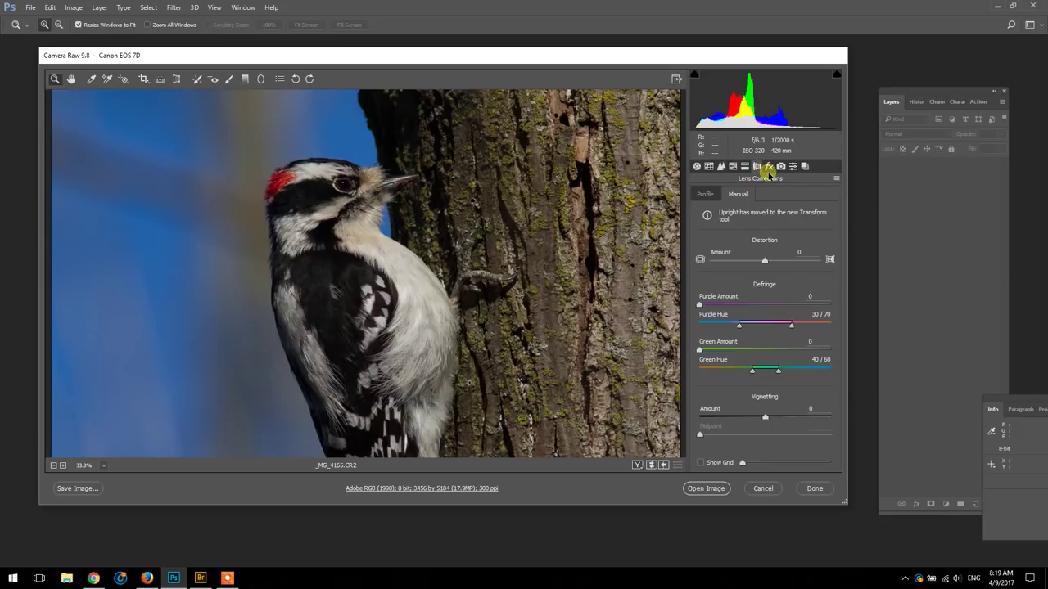
click(697, 166)
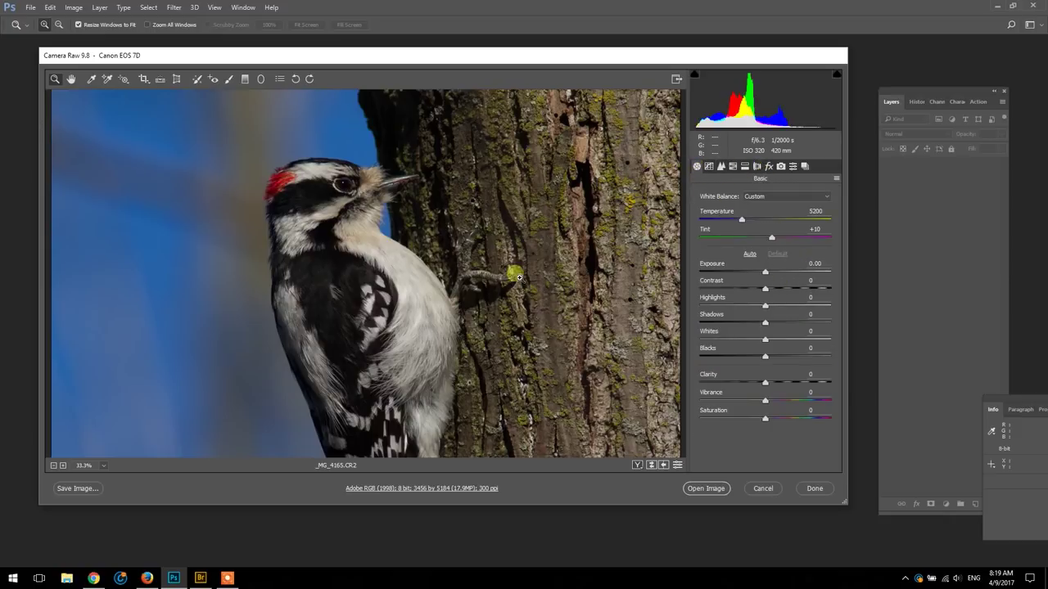
alt+click(422, 334)
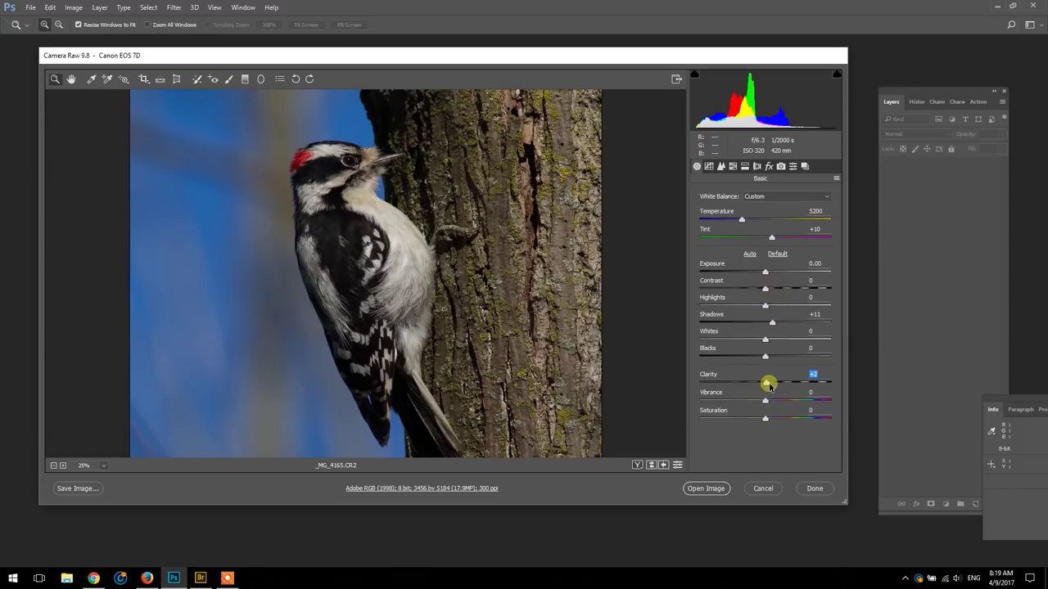
- Enter Vibrance +3 and Saturation 5 in the Basic panel
click(805, 394)
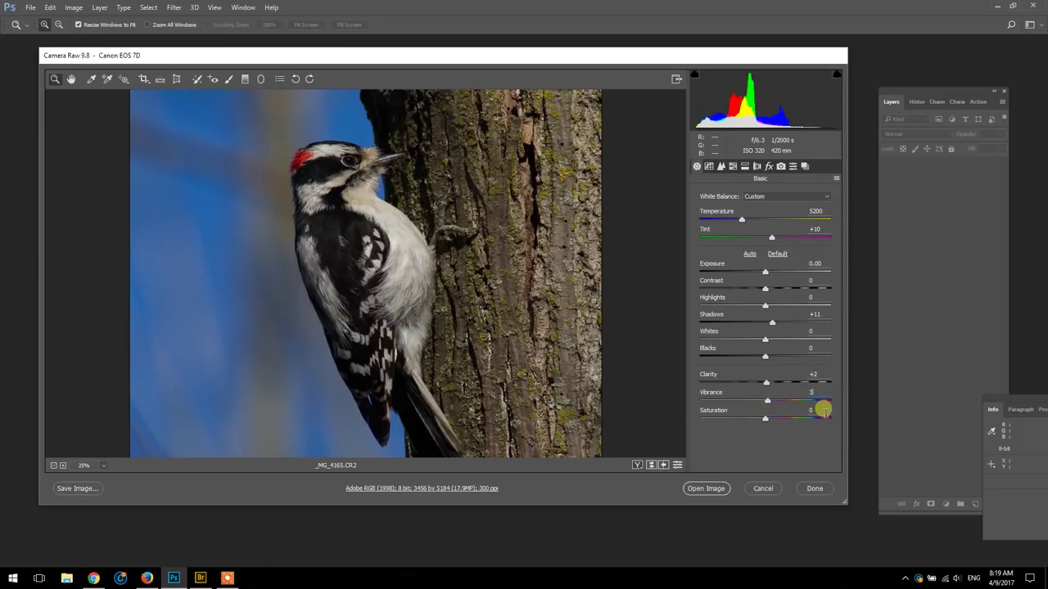
key(Tab)
text(5)
key(Return)
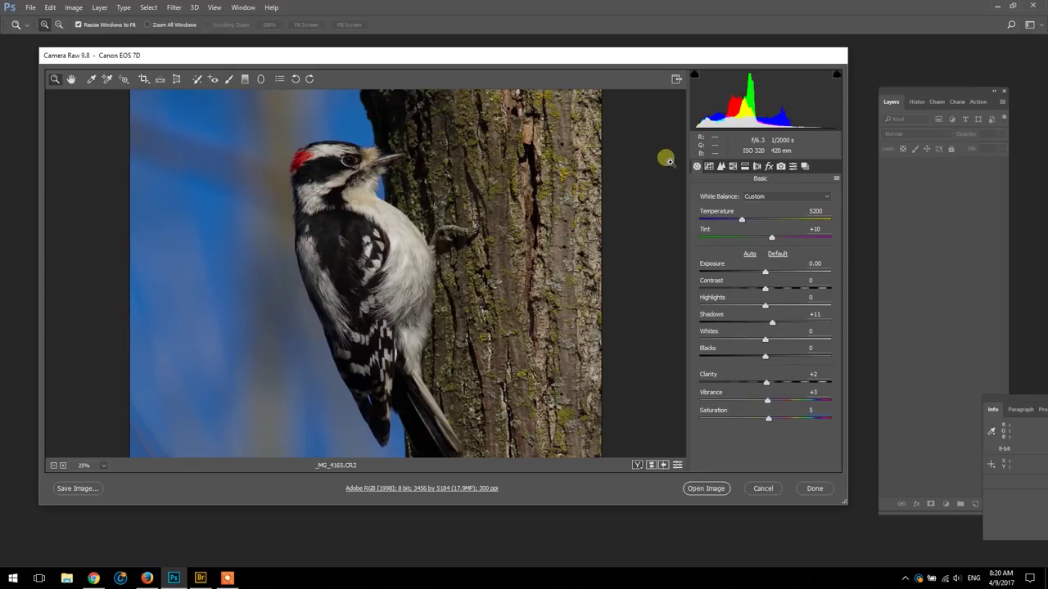
- Review the Detail and Lens Corrections tabs, return to Basic, and open the adjusted image in Photoshop
click(722, 167)
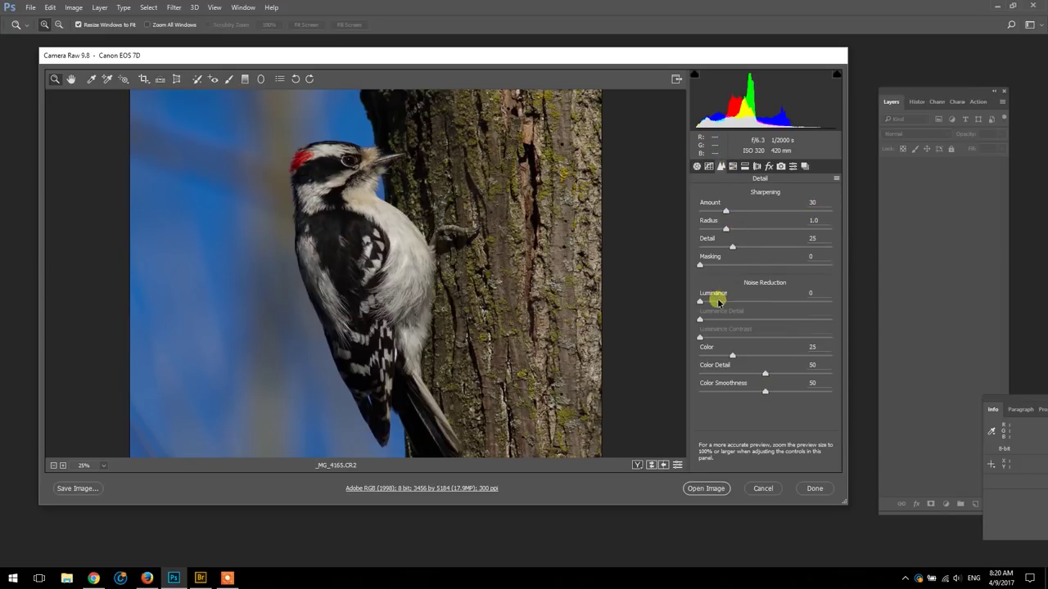
click(757, 167)
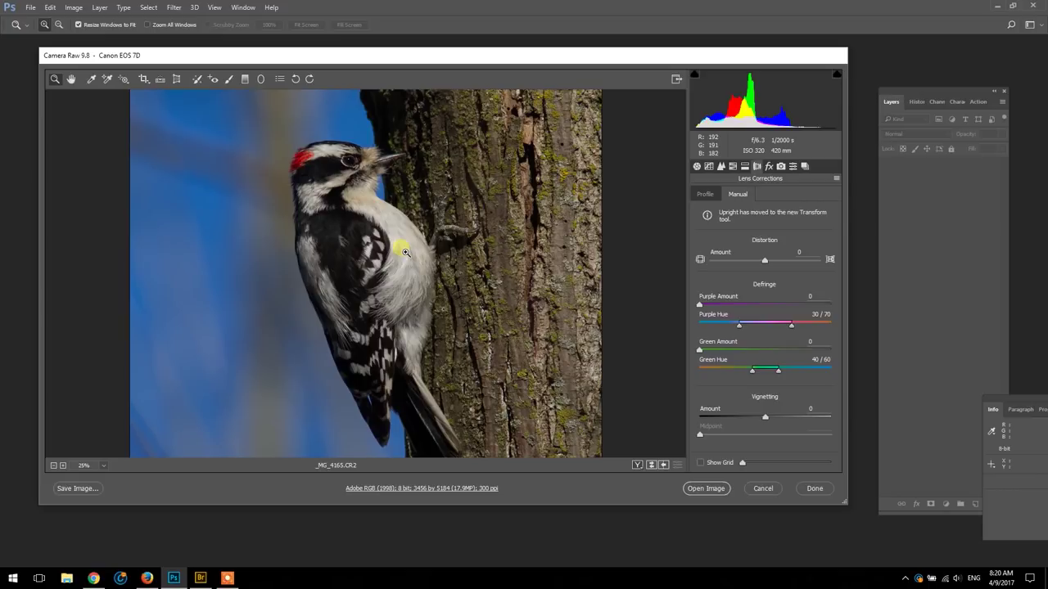
click(697, 167)
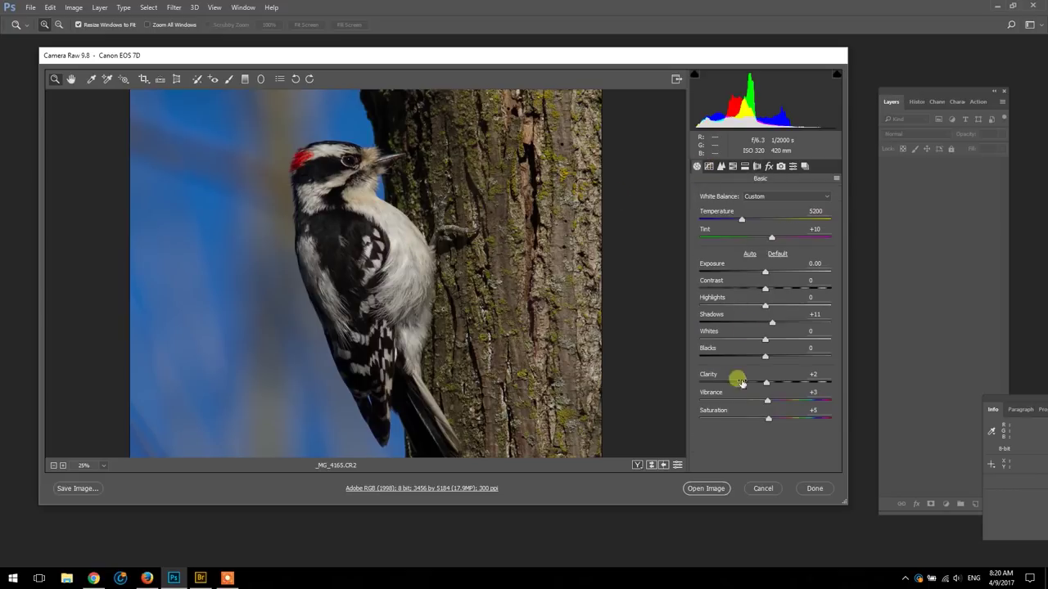
click(708, 489)
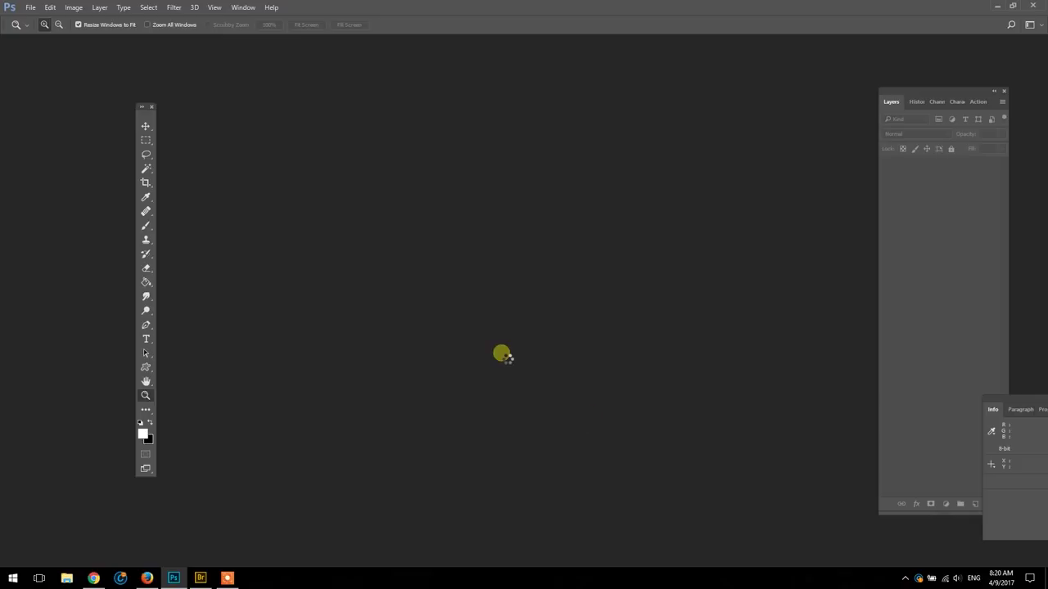
- Inspect the woodpecker's head and bark at up to 100%, zoom out to 33.3%, then return to Bridge
click(534, 264)
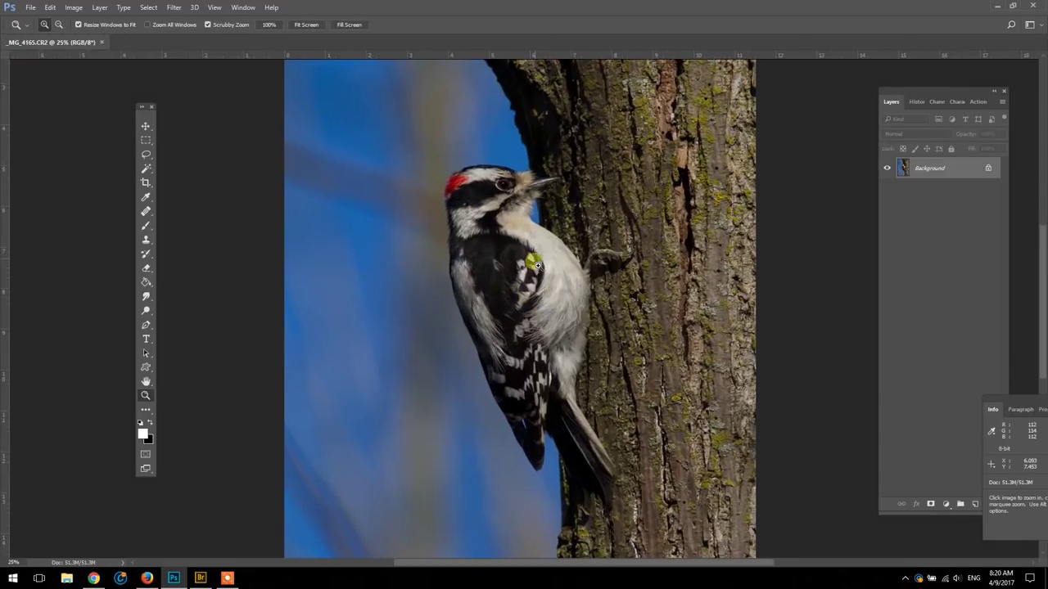
drag(537, 263, 559, 232)
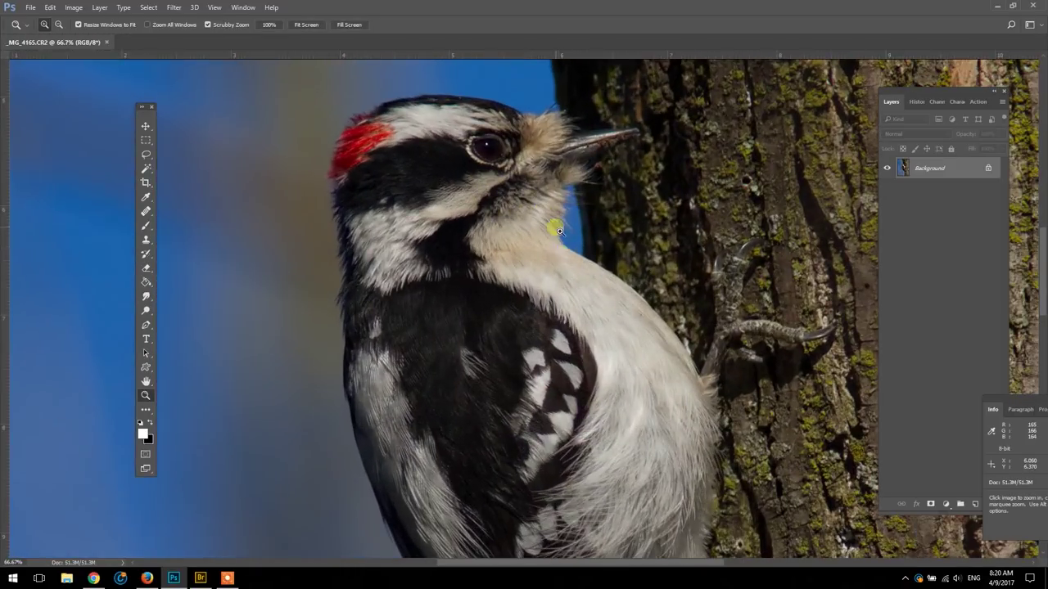
click(456, 151)
drag(584, 251, 664, 333)
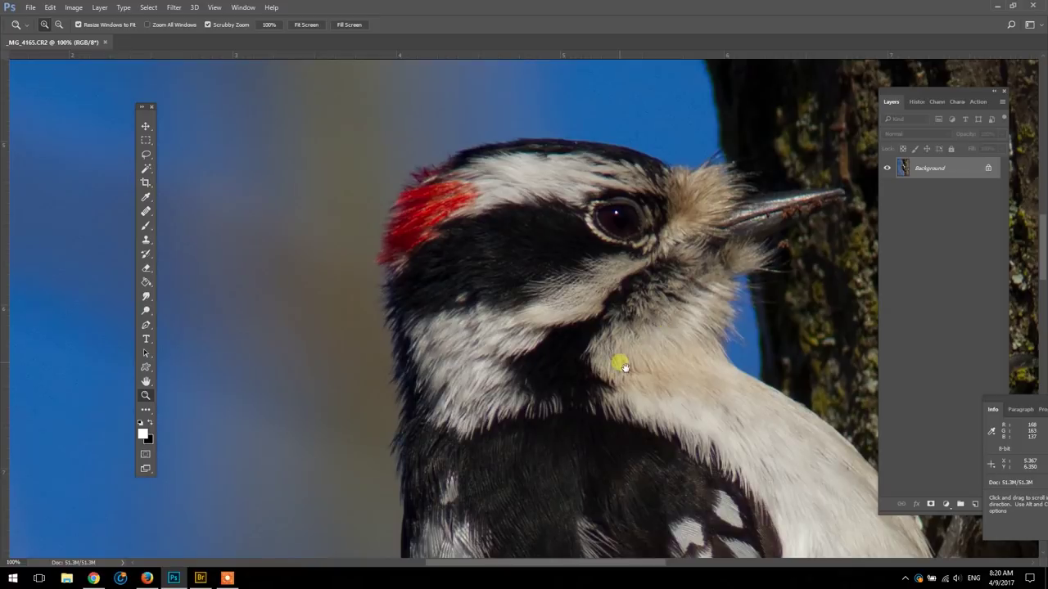
drag(522, 382, 611, 368)
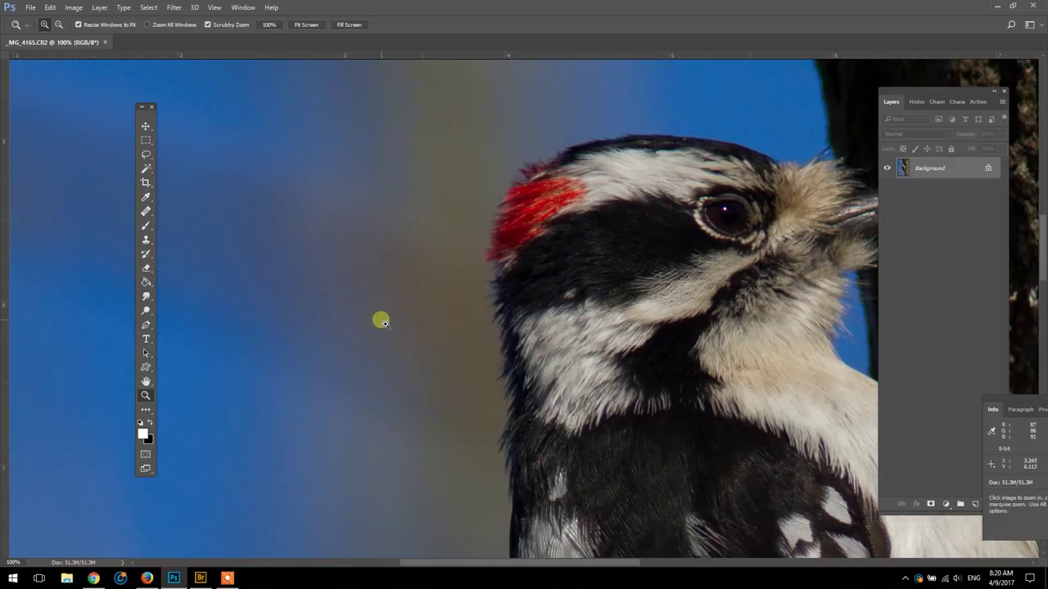
drag(695, 305, 543, 302)
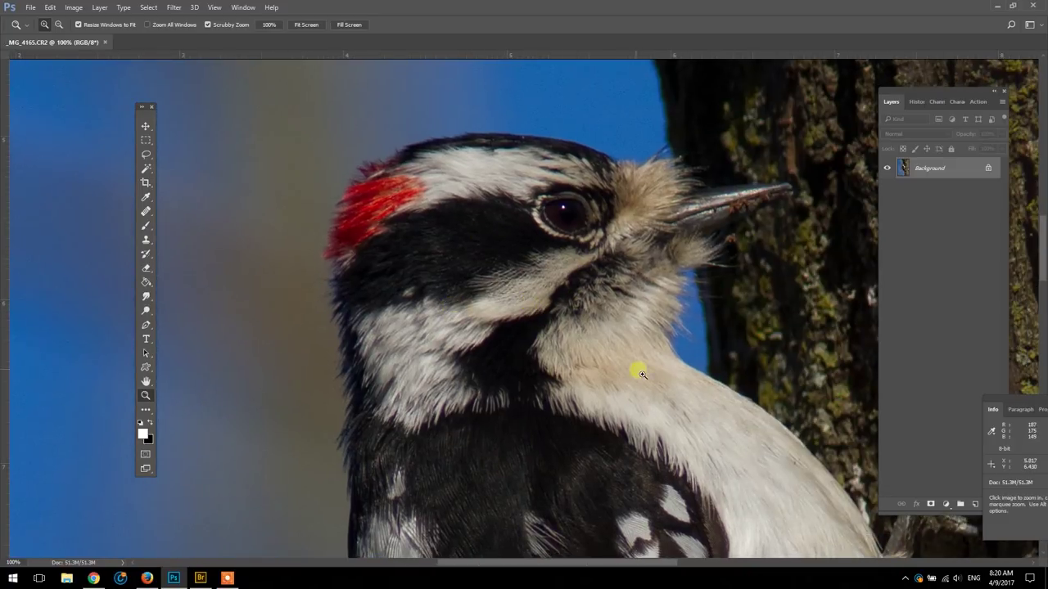
alt+click(589, 379)
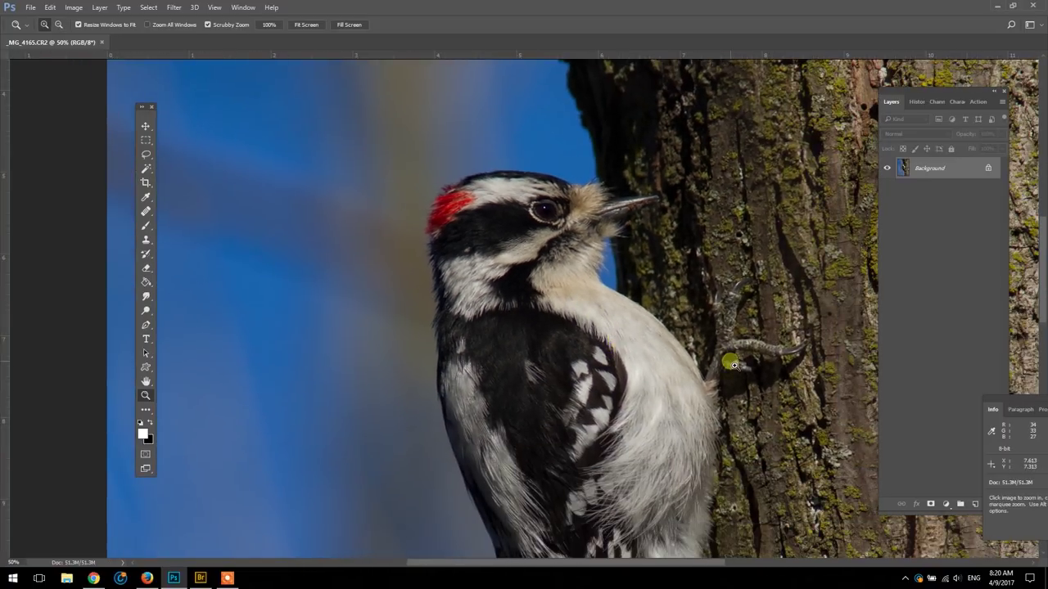
drag(731, 362, 545, 342)
alt+click(578, 320)
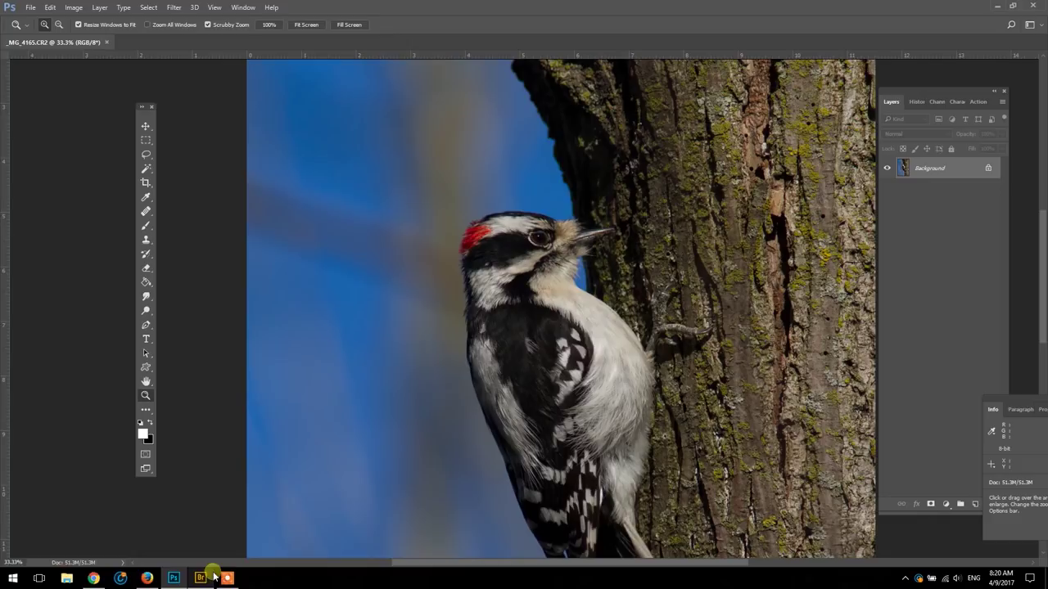
click(209, 578)
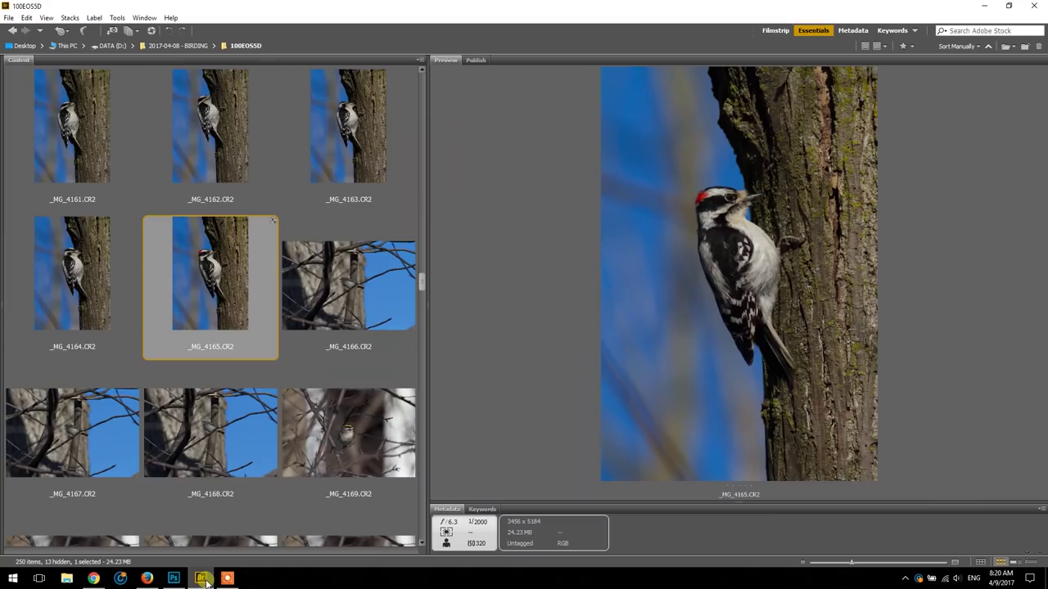
- Reopen _MG_4165.CR2 in Camera Raw, set Sharpening Amount to 0 and Luminance noise reduction to 20
double_click(240, 292)
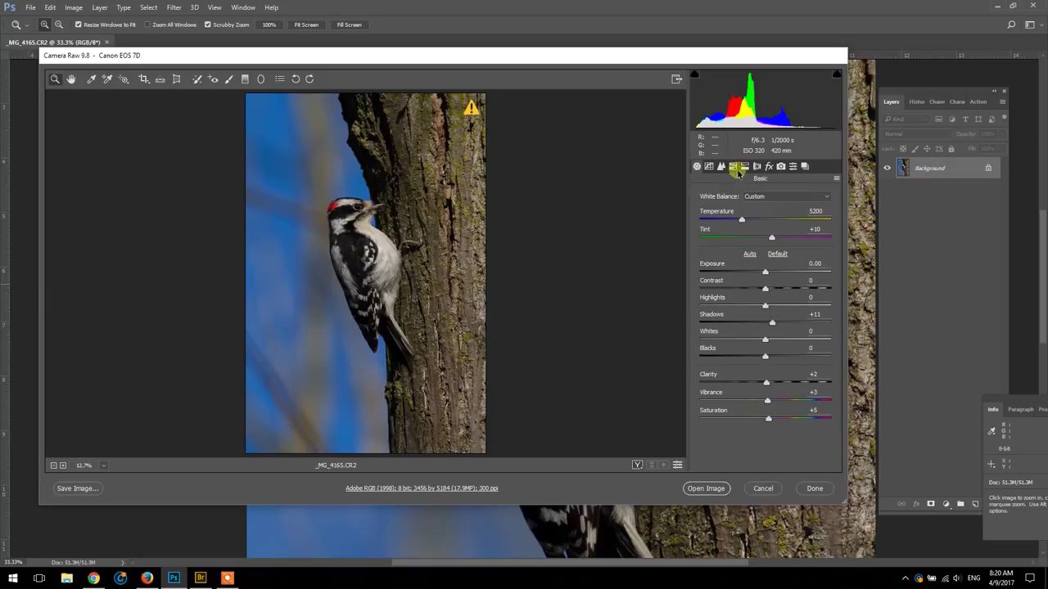
click(720, 166)
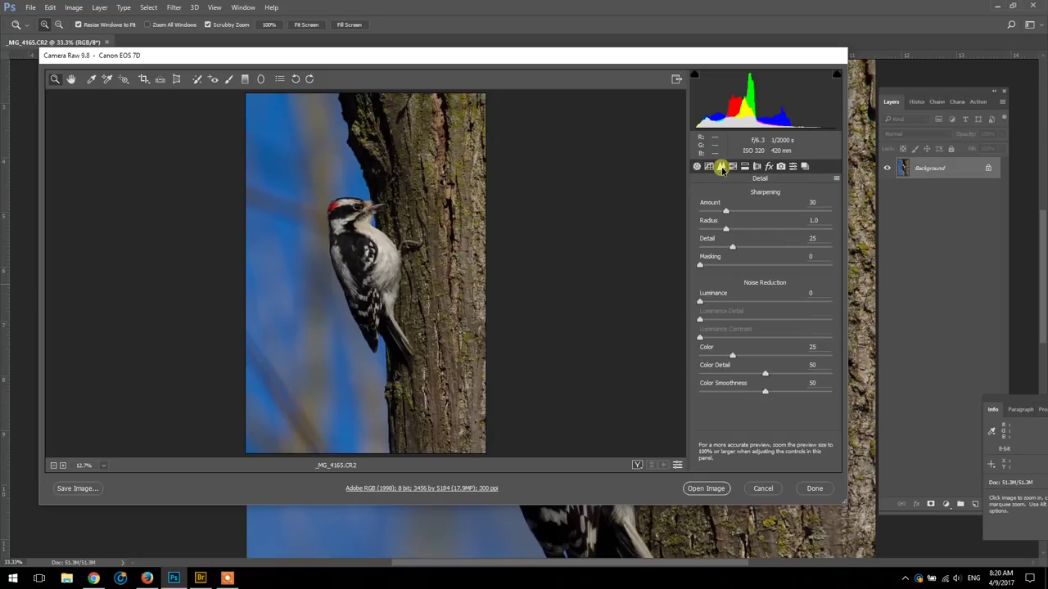
drag(733, 209, 679, 212)
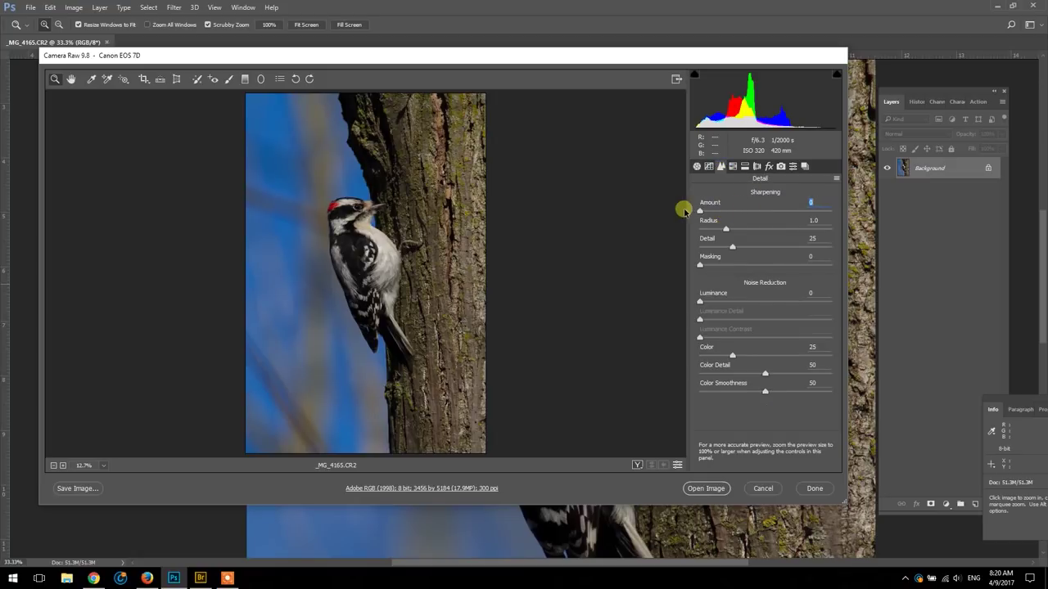
click(715, 302)
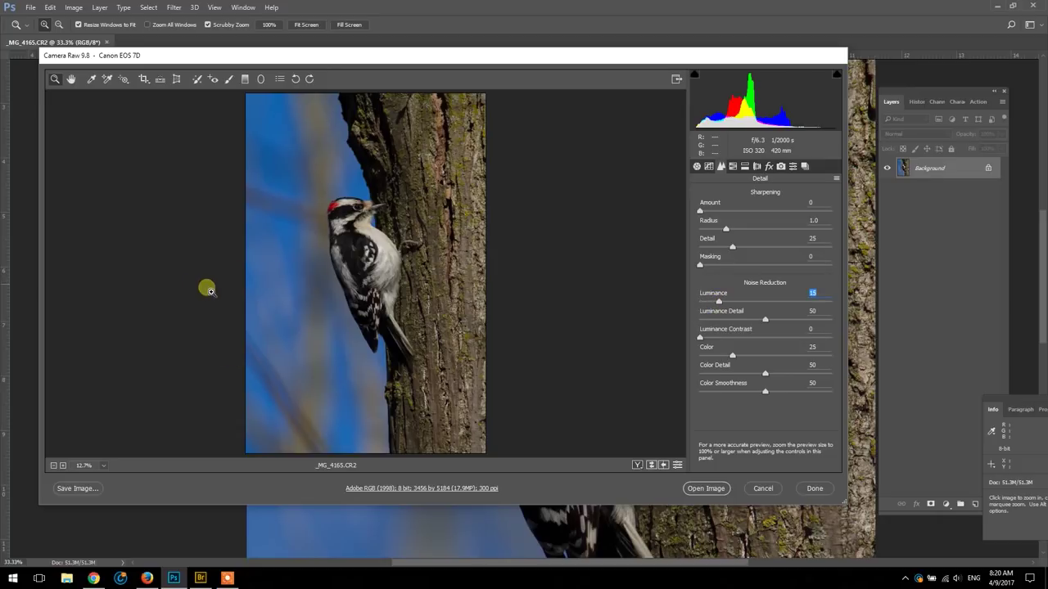
- Check the smoothed preview at 66.7% and 100% around the bird, then open it in Photoshop
click(310, 245)
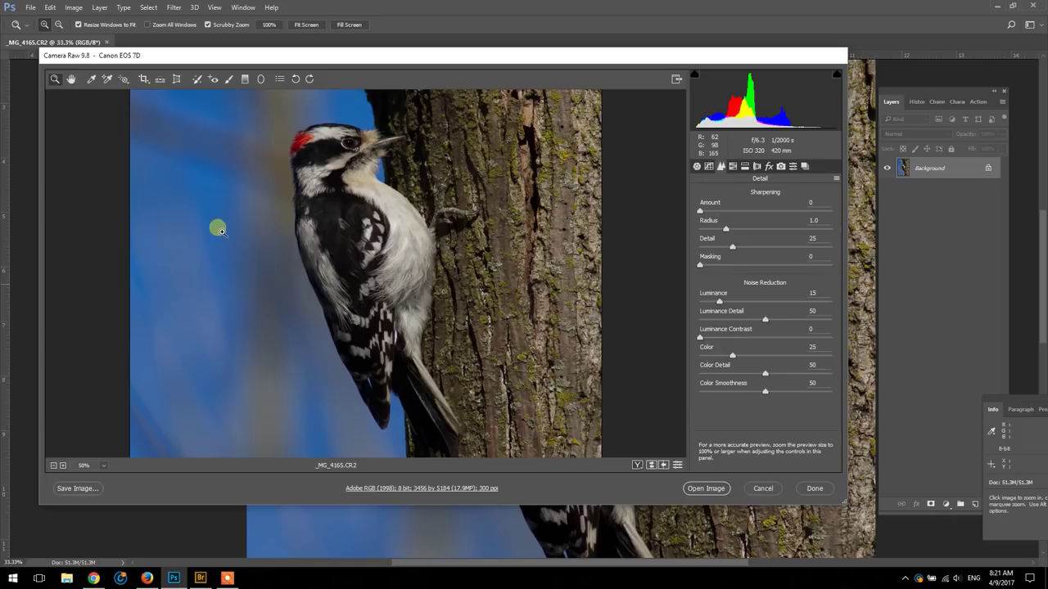
click(215, 227)
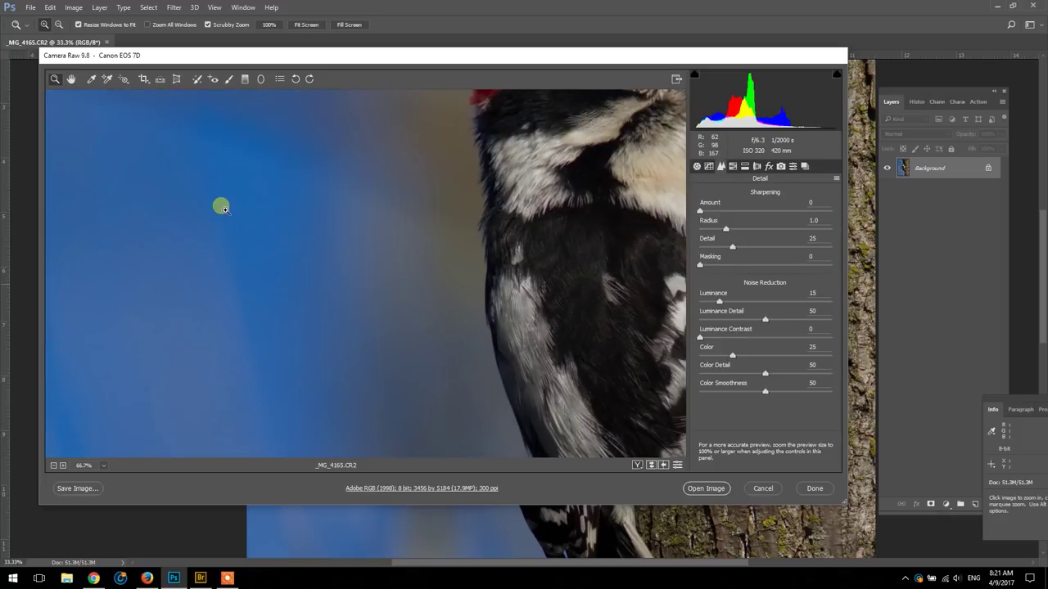
click(634, 263)
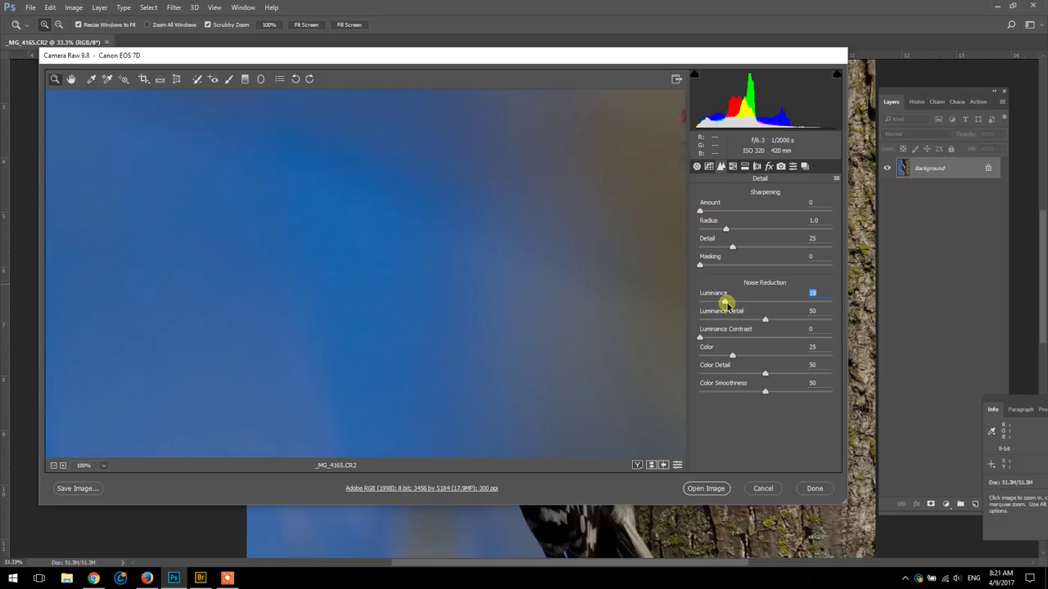
alt+click(571, 249)
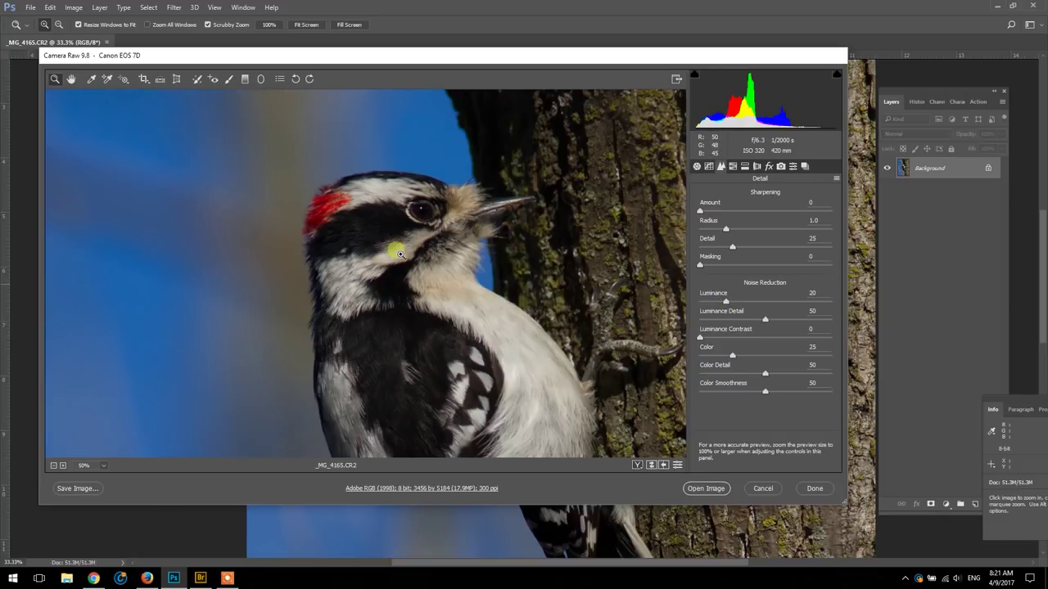
click(392, 247)
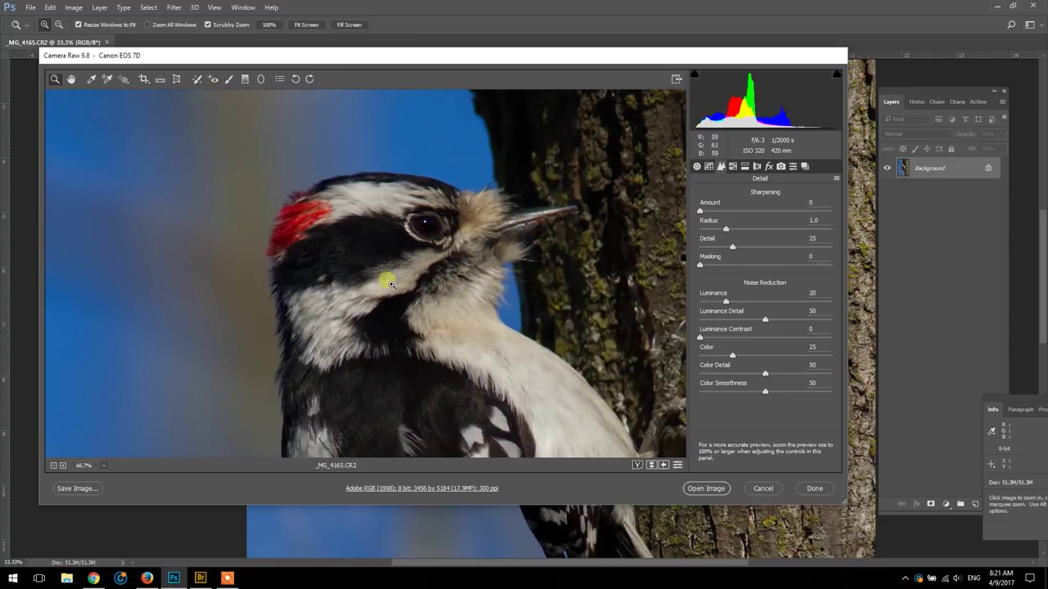
click(717, 488)
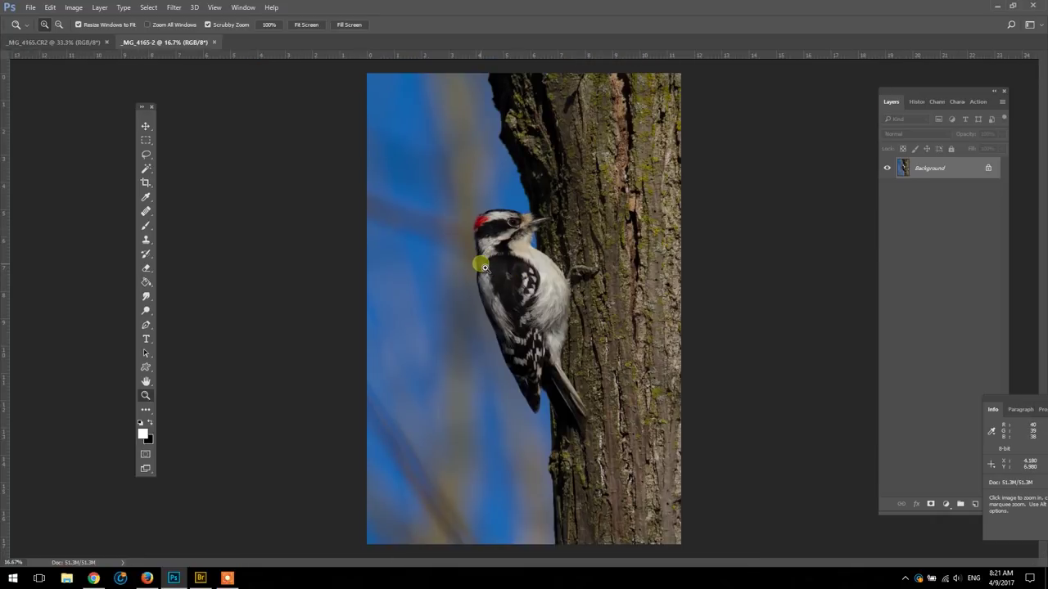
- Paste the whole noise-reduced image into the original woodpecker document as Layer 1
key(ctrl+a)
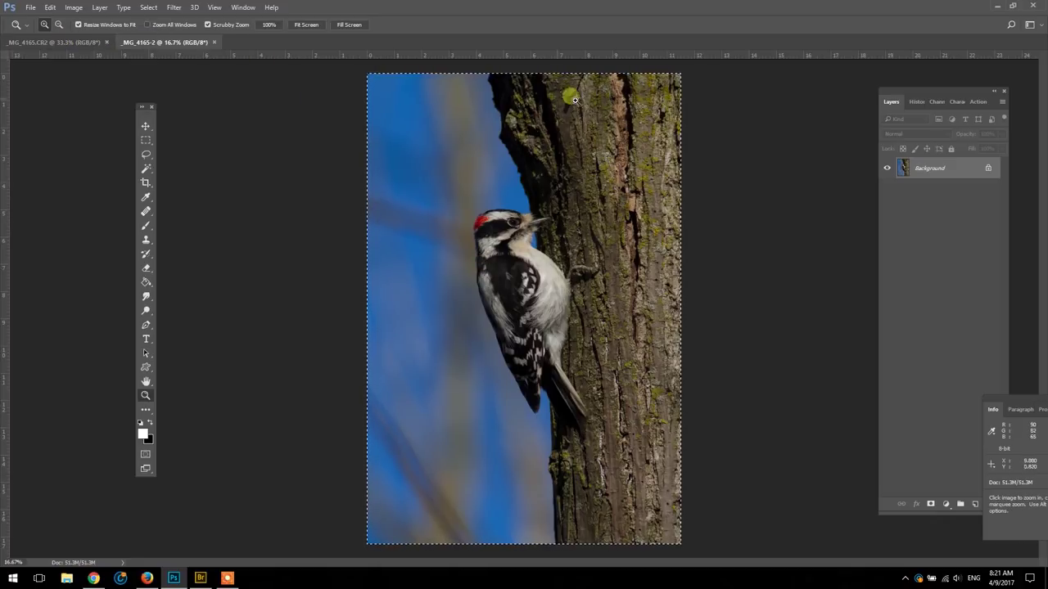
click(66, 42)
key(ctrl+v)
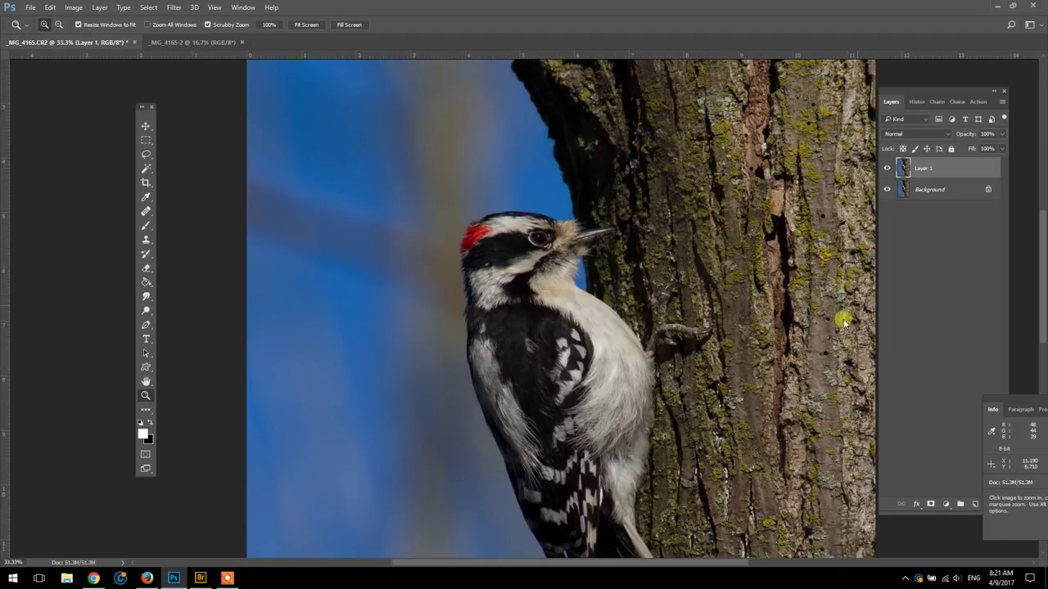
- Copy the sharp Background image and paste it above Layer 1 as Layer 2
drag(928, 95, 888, 89)
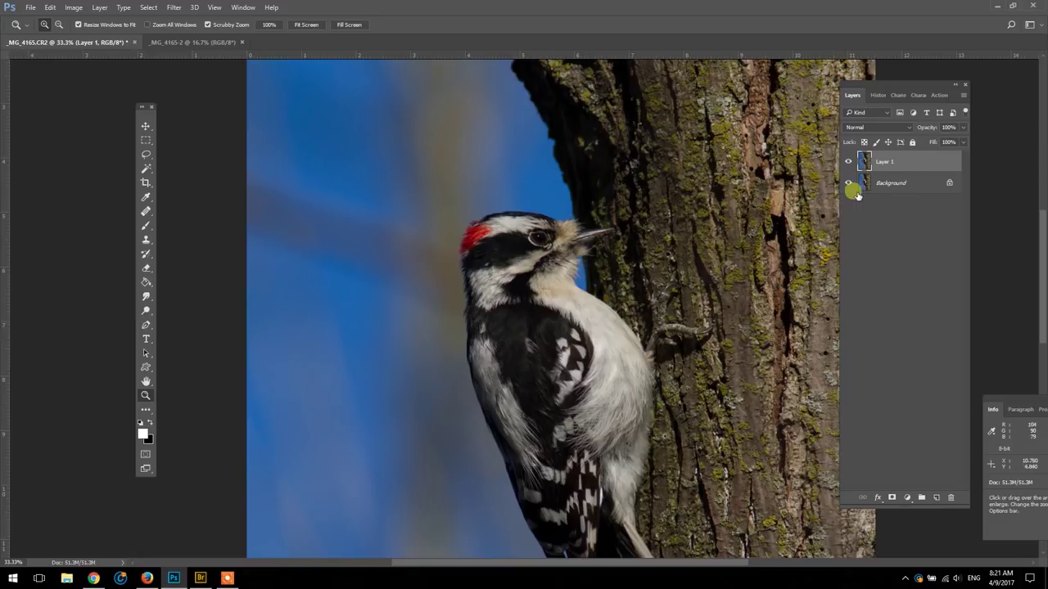
click(898, 182)
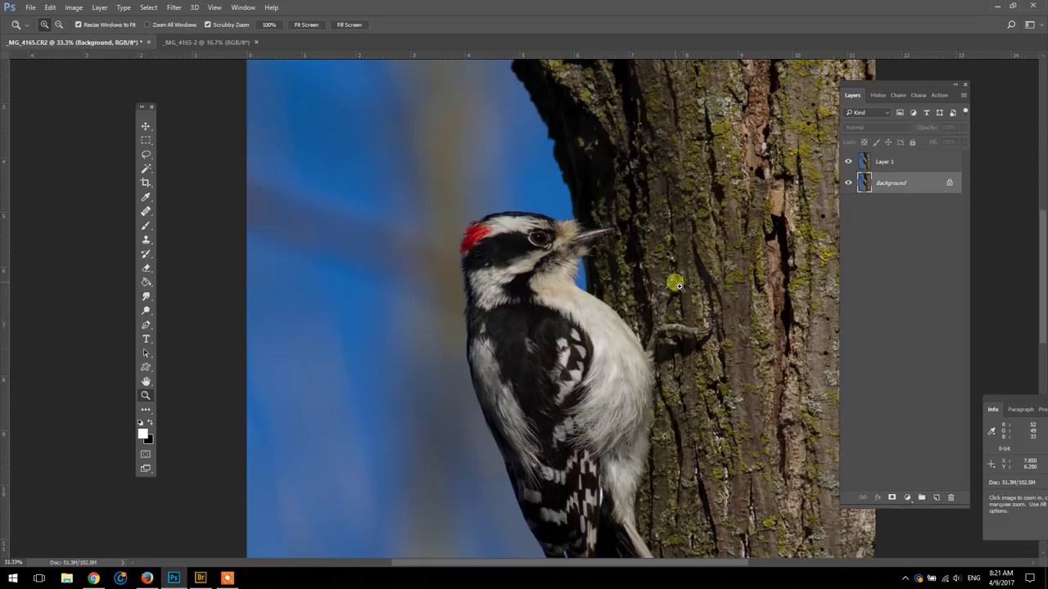
key(ctrl+a)
key(ctrl)
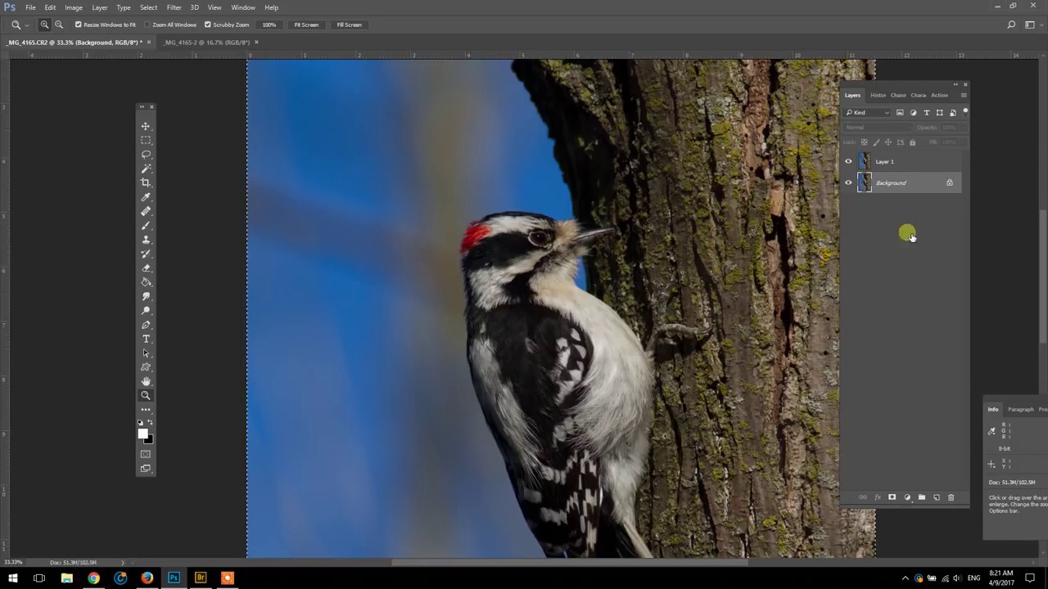
click(901, 168)
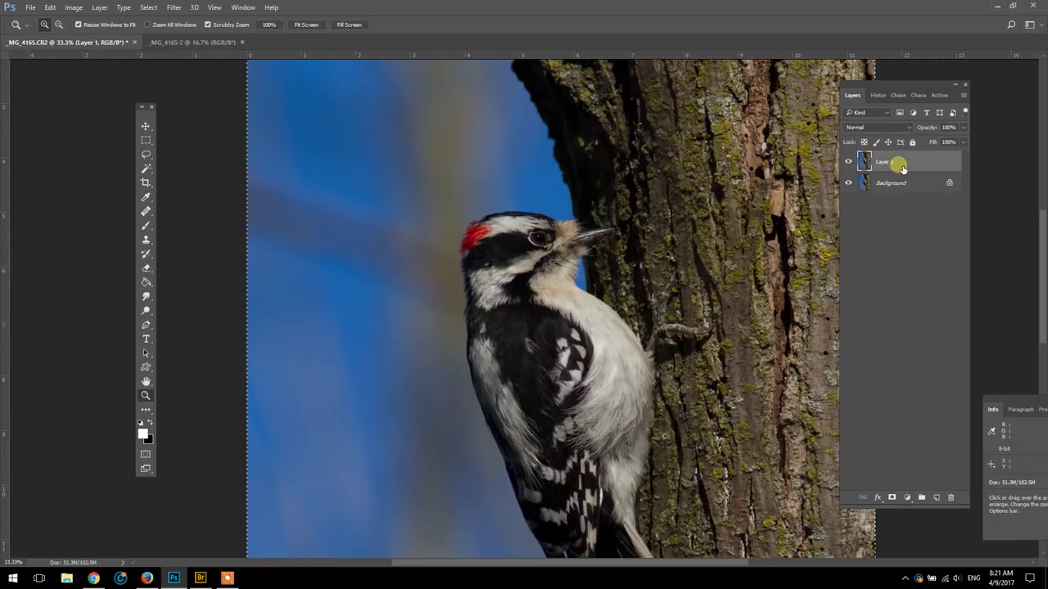
key(ctrl+j)
click(904, 182)
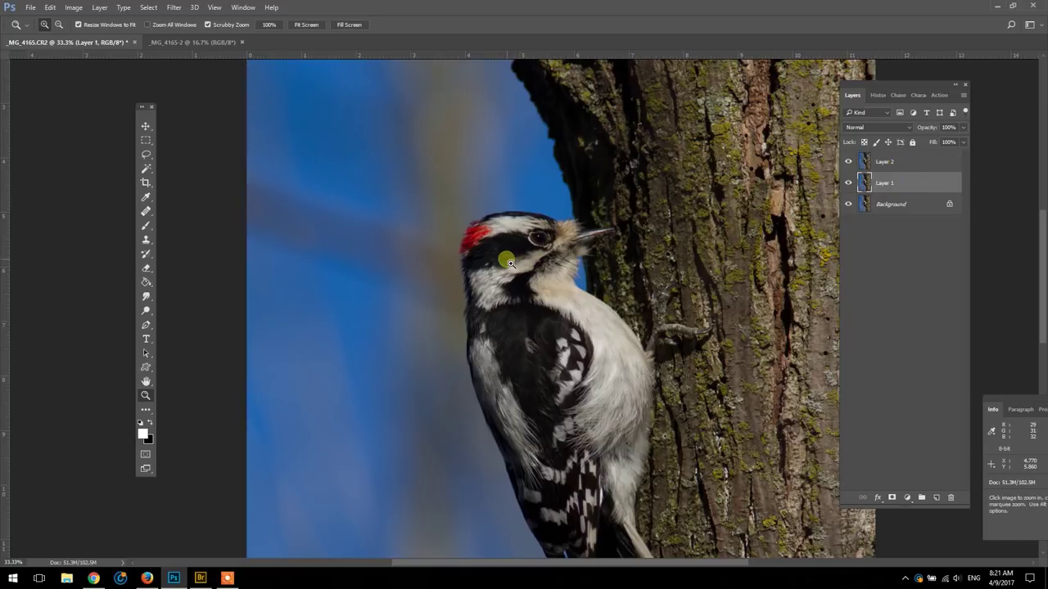
click(501, 262)
click(452, 283)
click(901, 161)
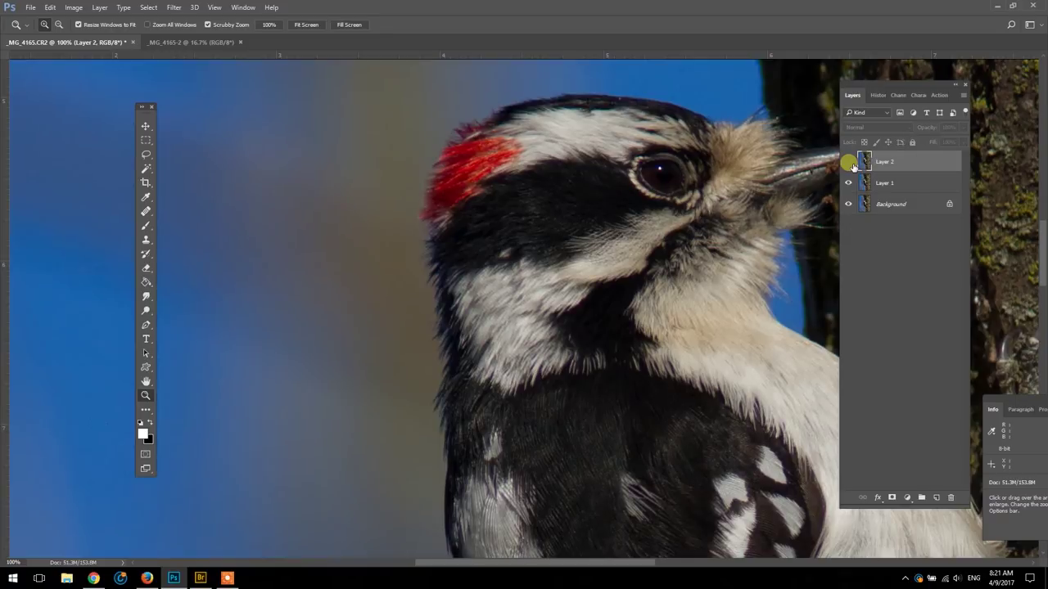
click(849, 162)
click(850, 163)
click(850, 163)
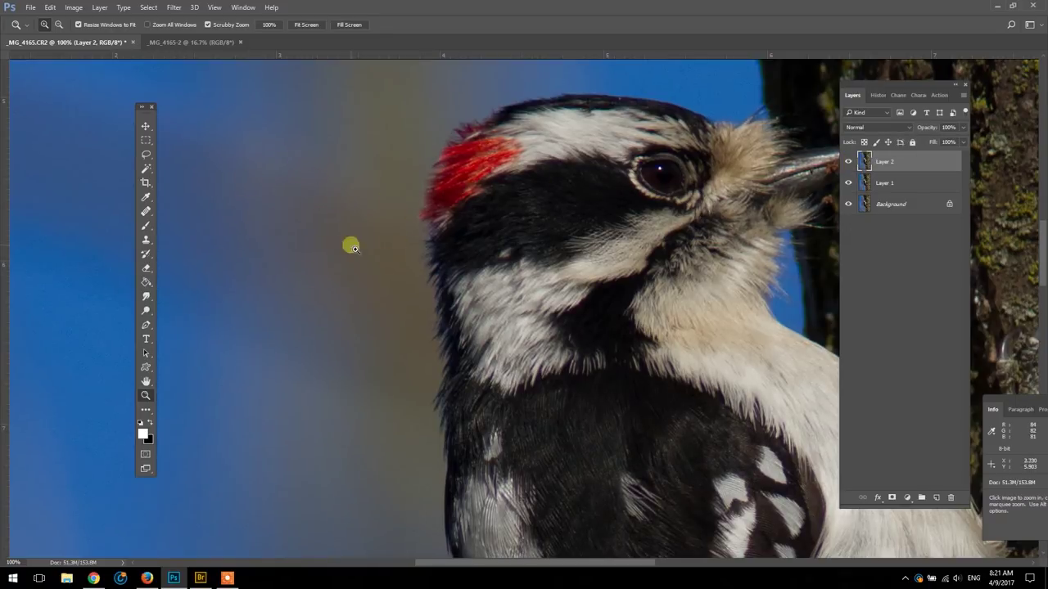
click(849, 163)
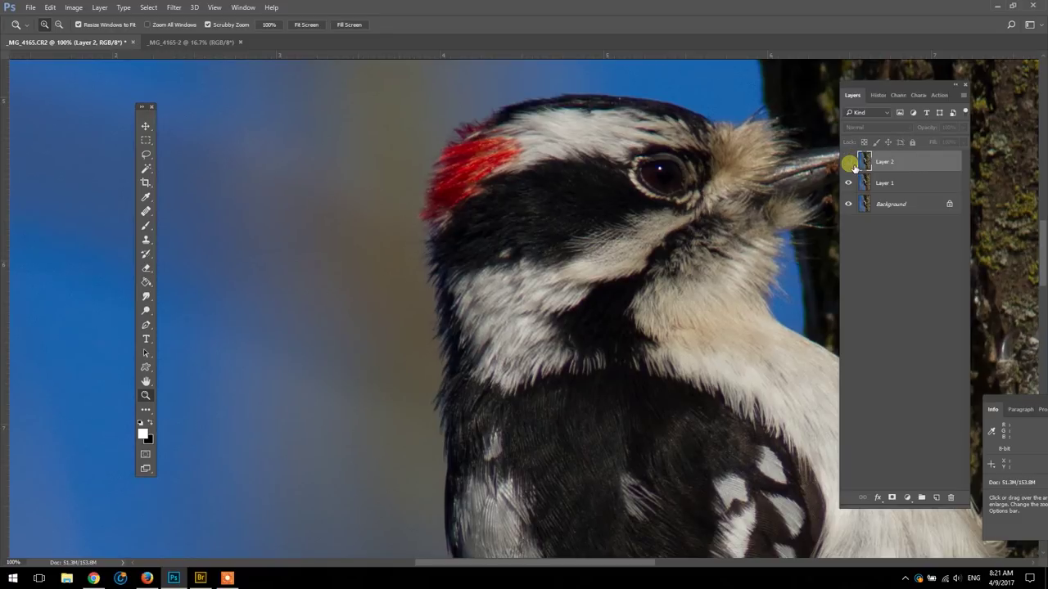
click(849, 163)
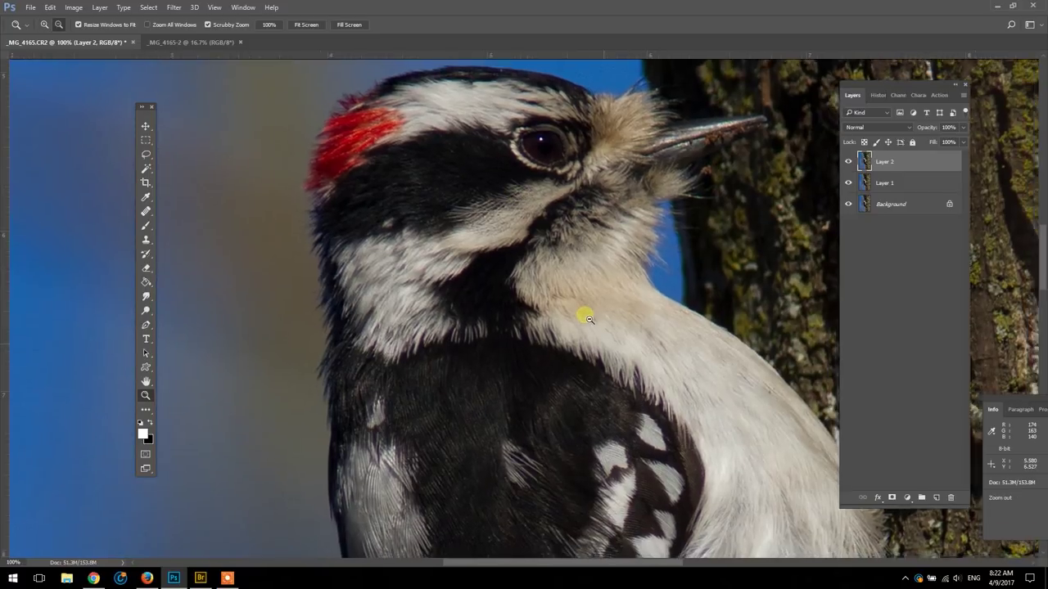
- Select the Eraser and give it a soft 139 px brush, dismissing the invalid size error
alt+click(581, 312)
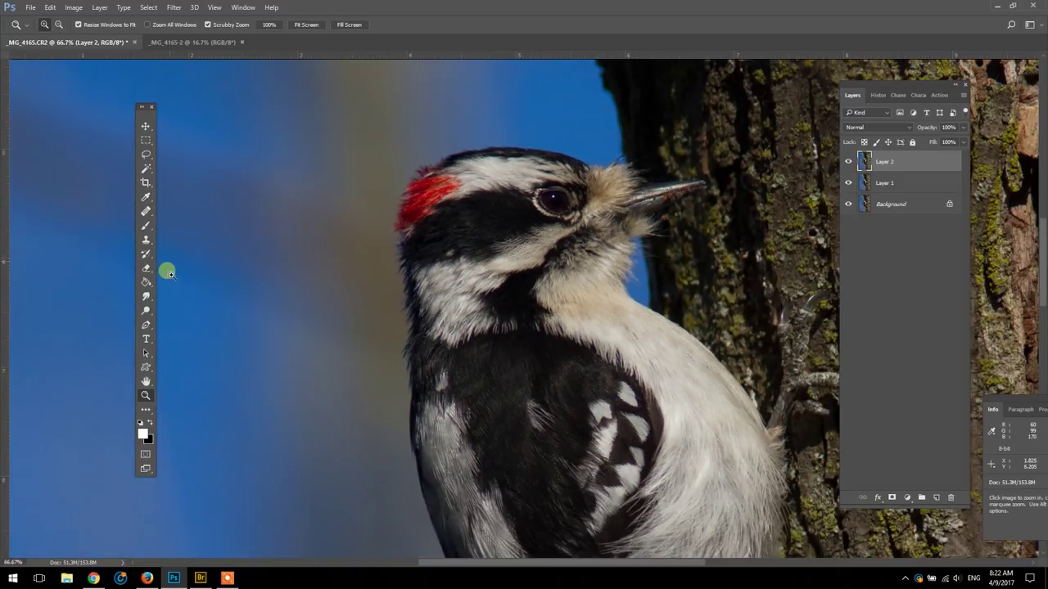
click(146, 268)
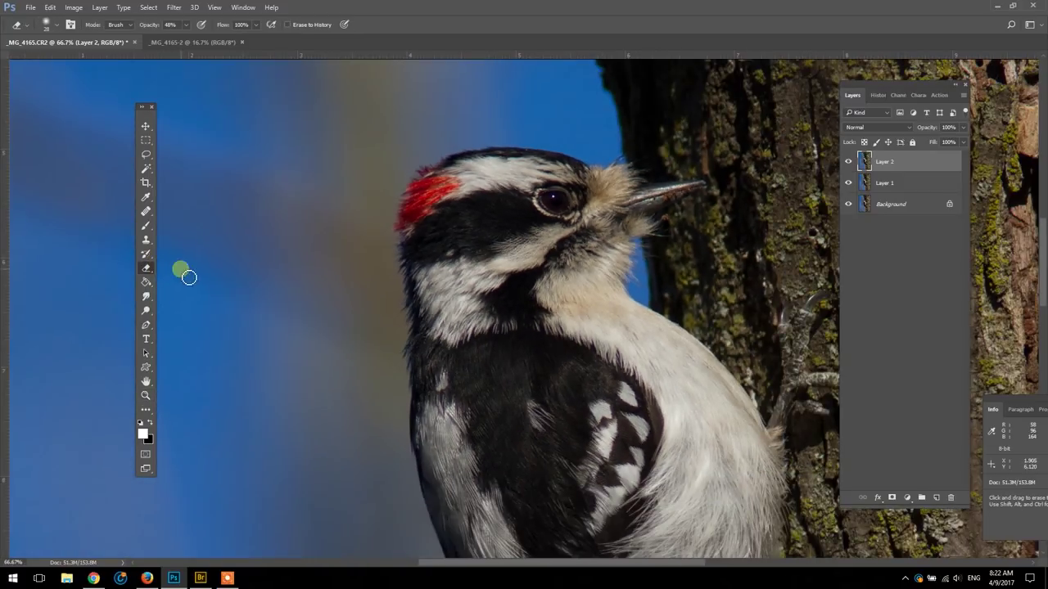
click(59, 28)
click(103, 61)
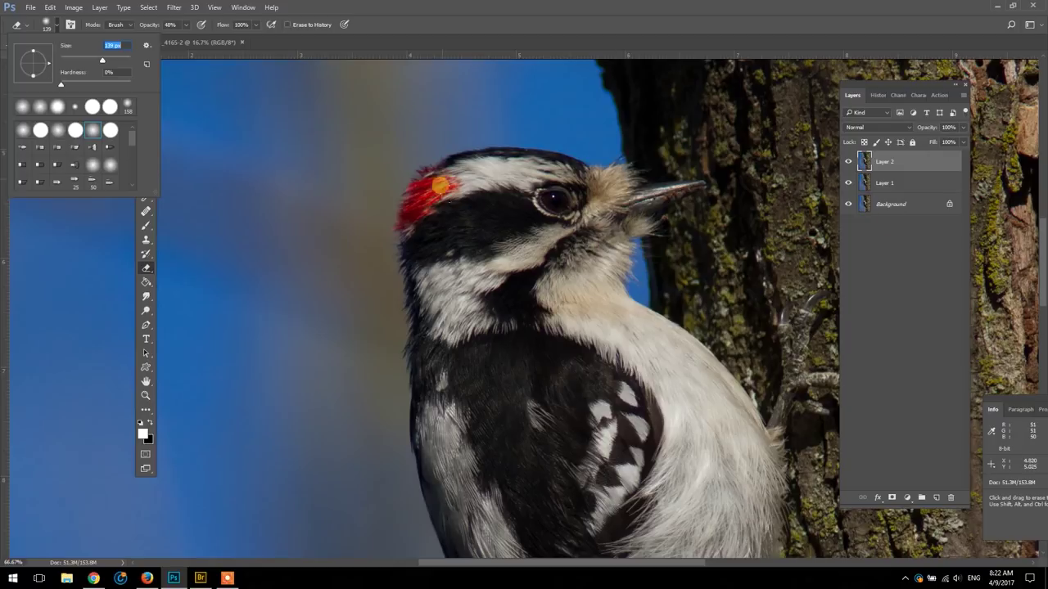
click(550, 287)
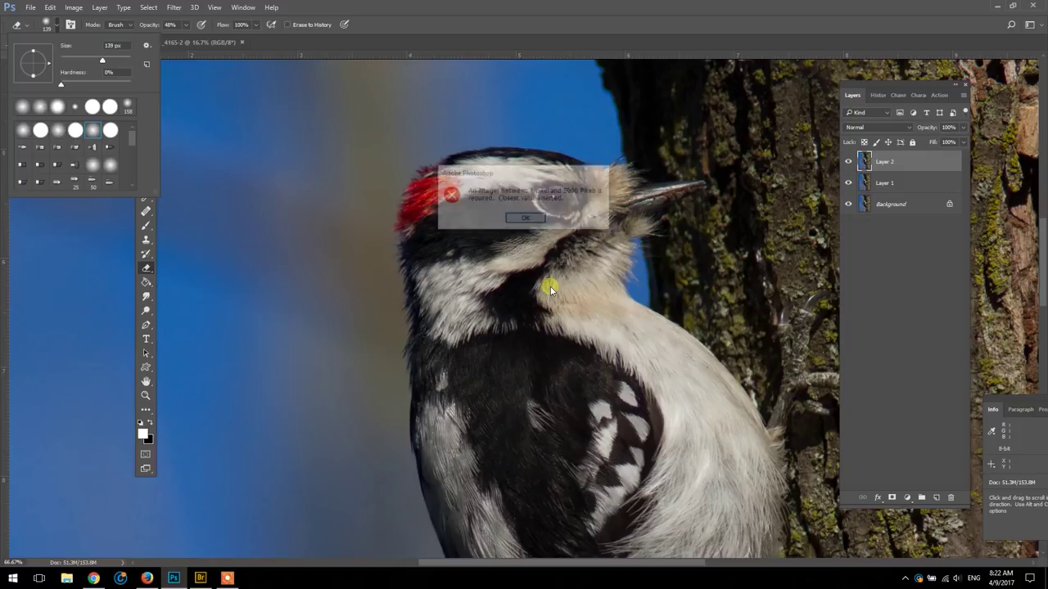
key(Return)
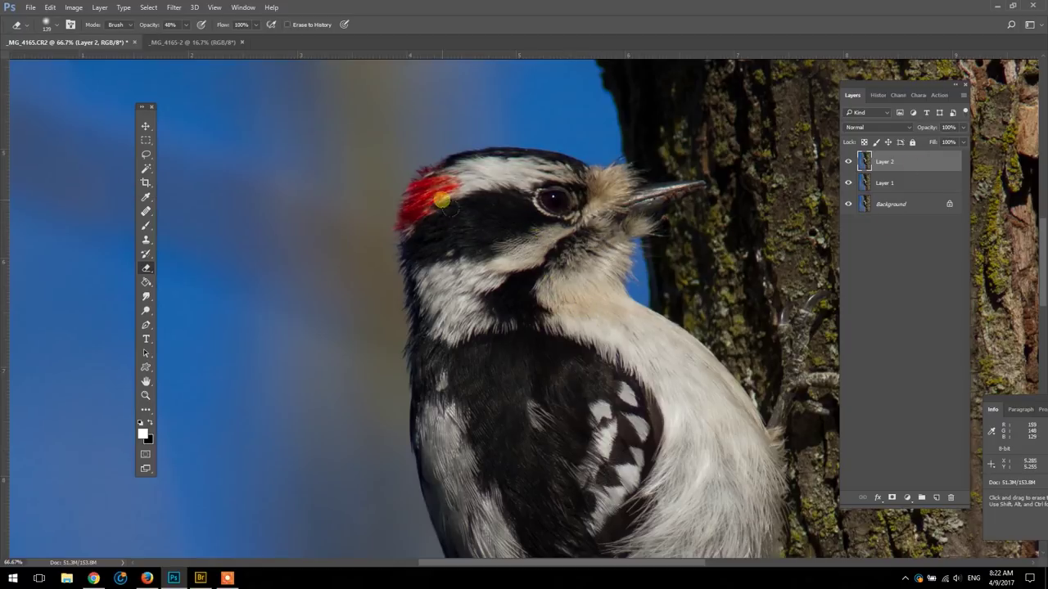
- Raise the eraser opacity to 100%
click(185, 25)
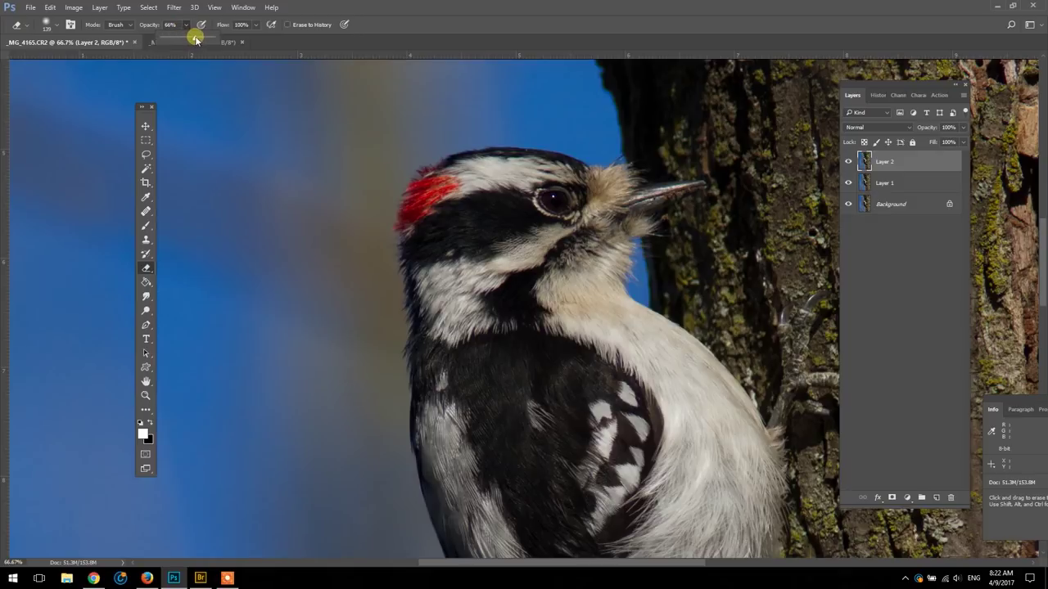
drag(196, 40, 224, 41)
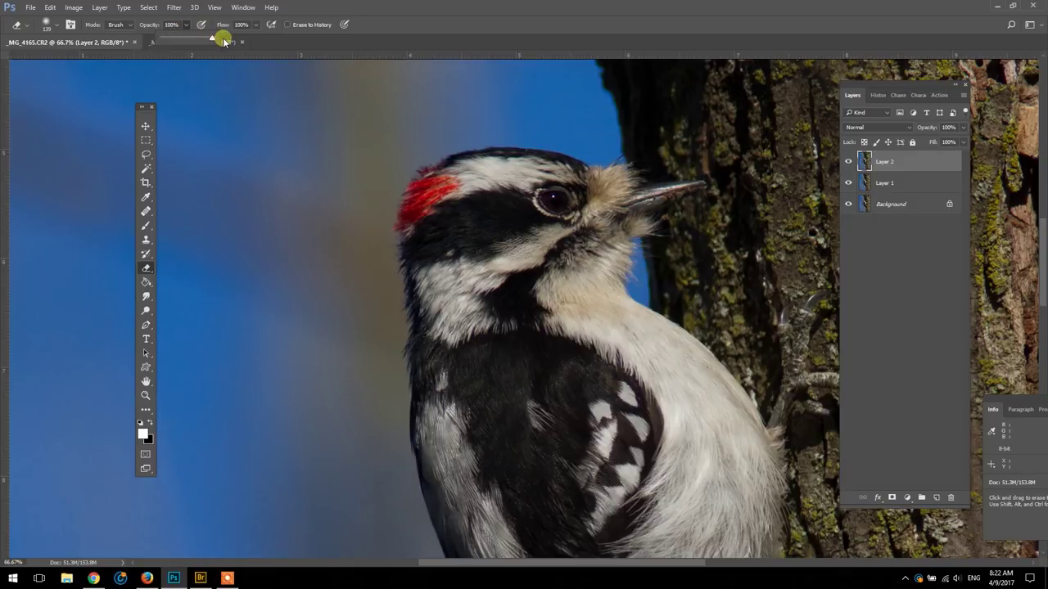
click(643, 207)
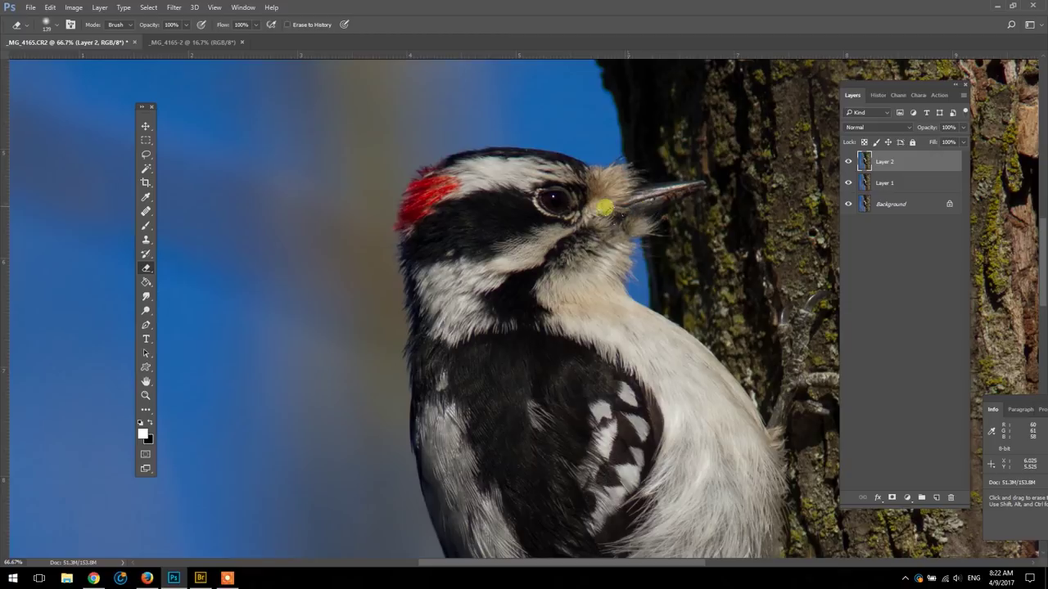
- Drag Layer 1 above Layer 2 and turn its visibility on, leaving Layer 2 hidden
click(849, 162)
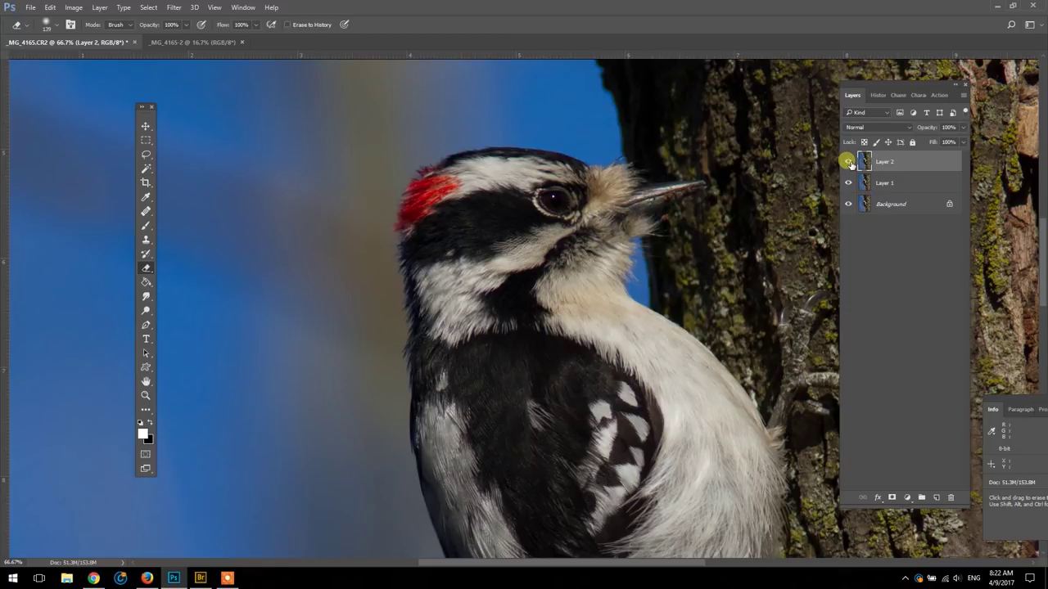
click(848, 162)
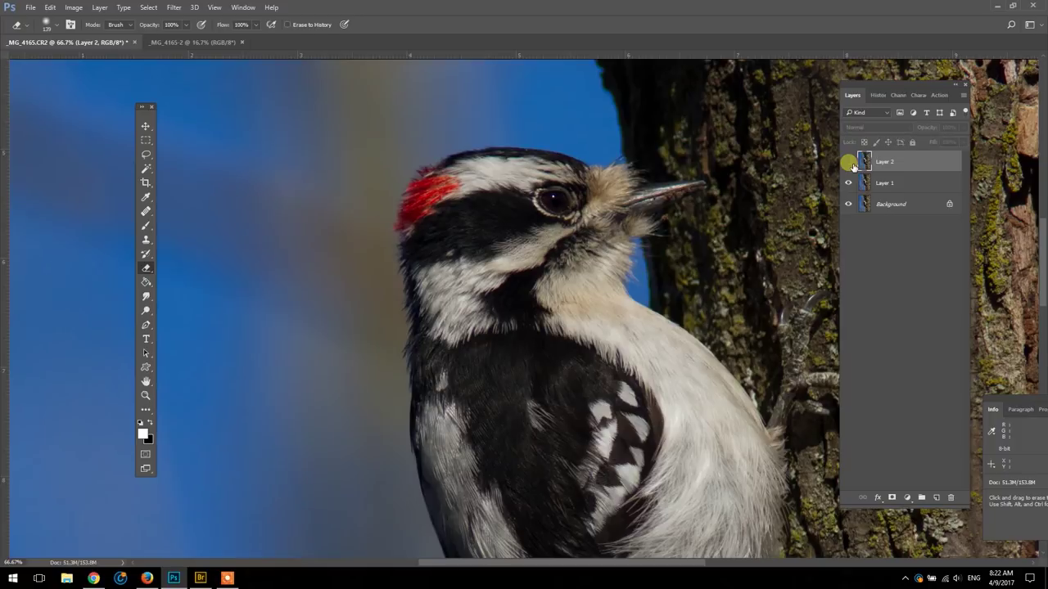
drag(894, 179, 914, 157)
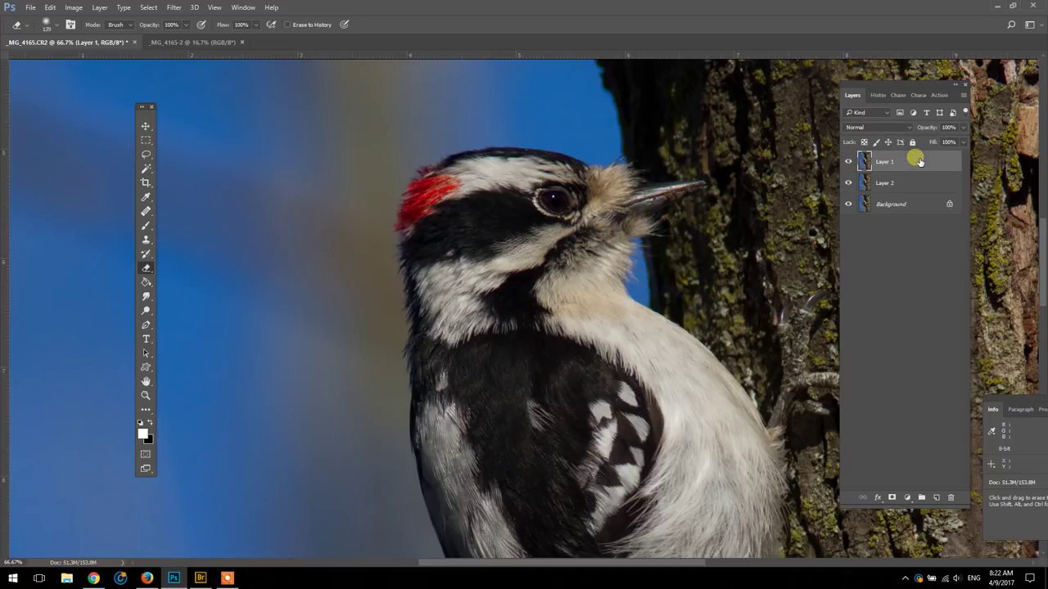
click(851, 162)
scroll(532, 364, down, 3)
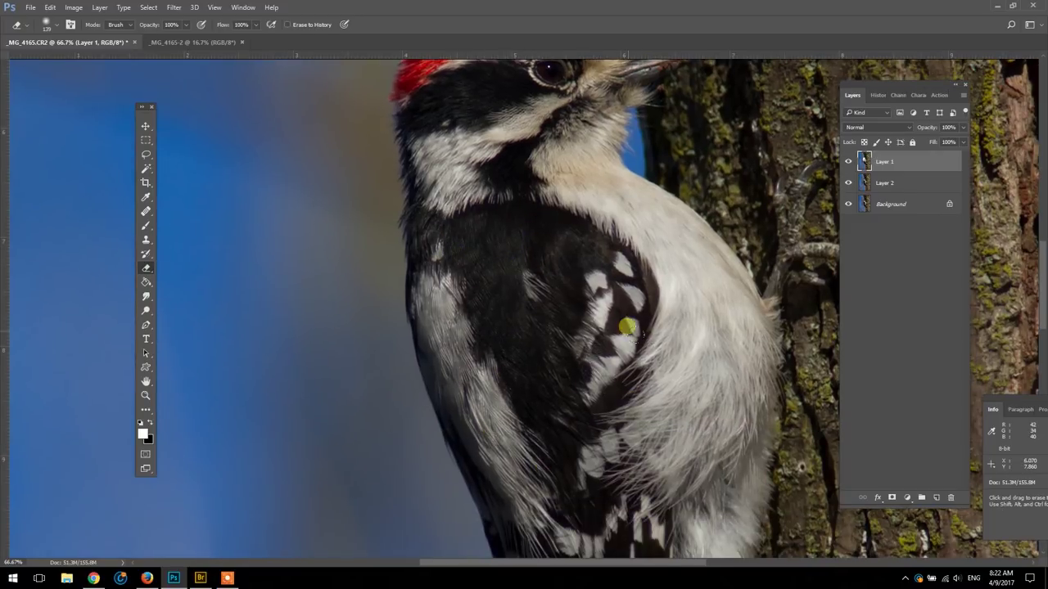
scroll(606, 302, right, 3)
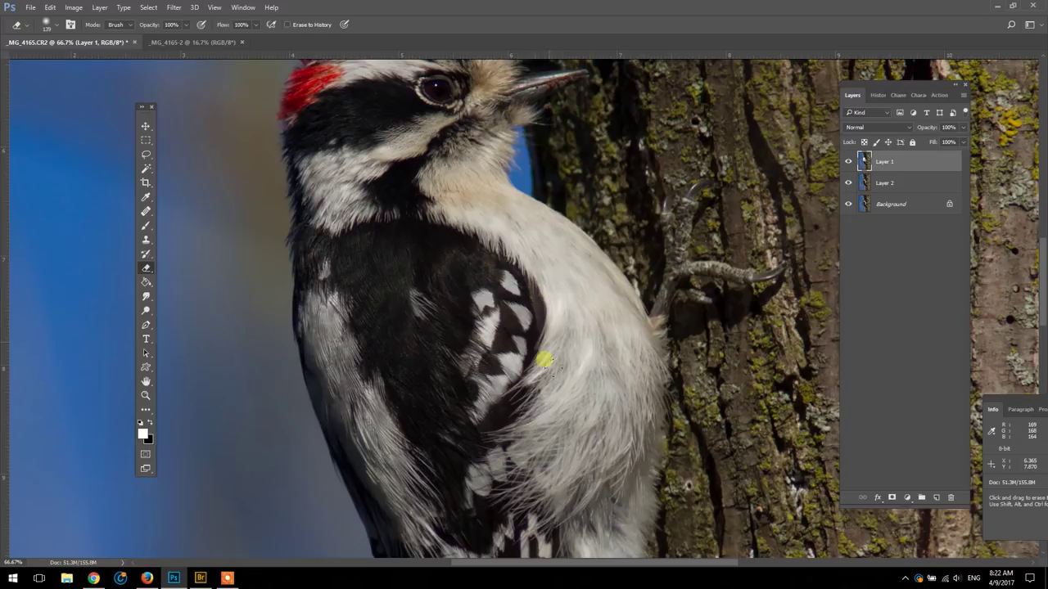
scroll(461, 320, right, 3)
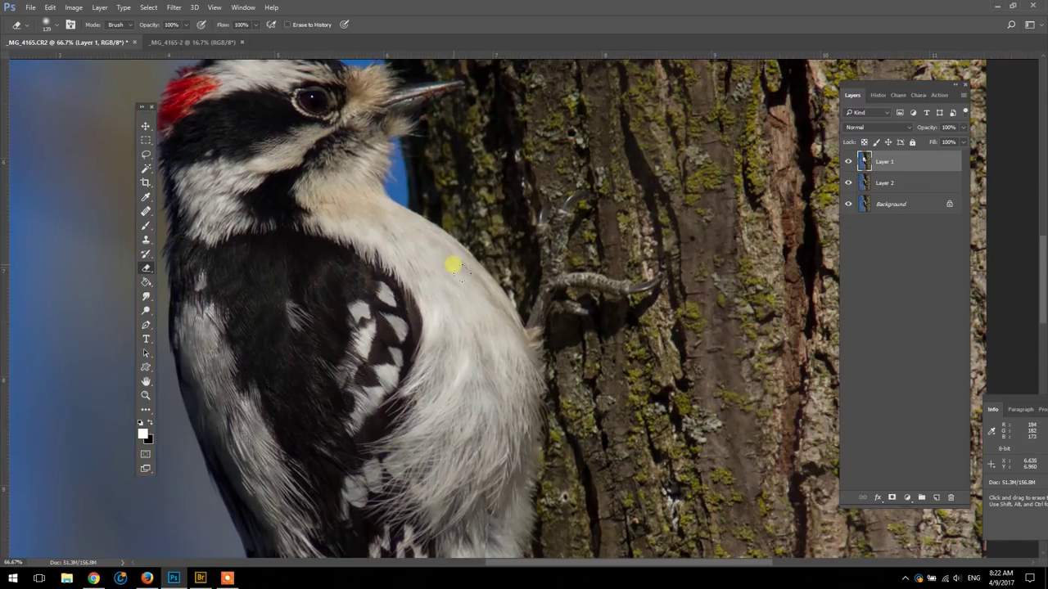
scroll(418, 271, down, 4)
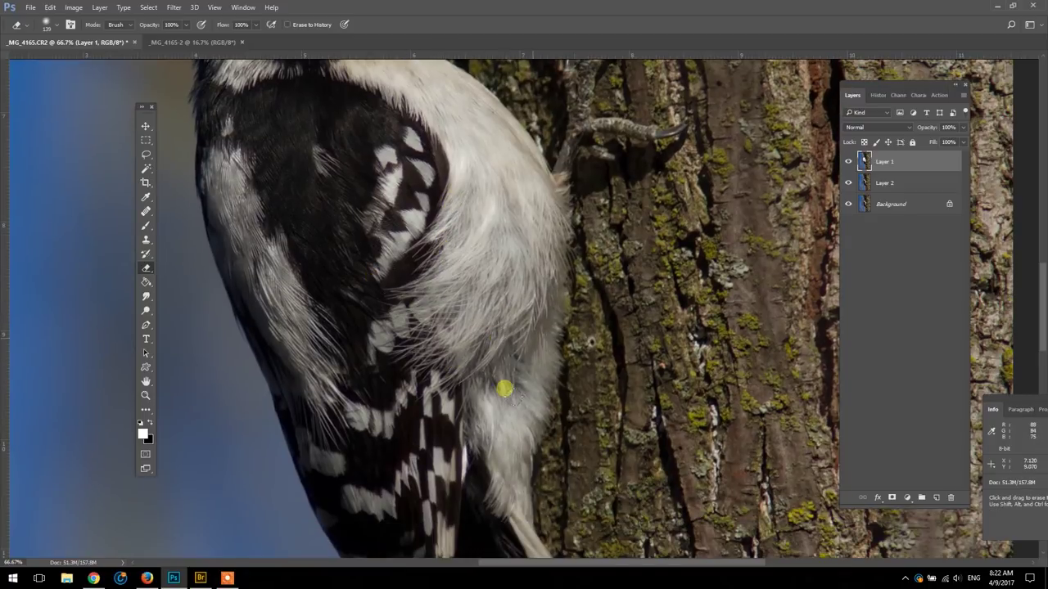
scroll(501, 408, down, 3)
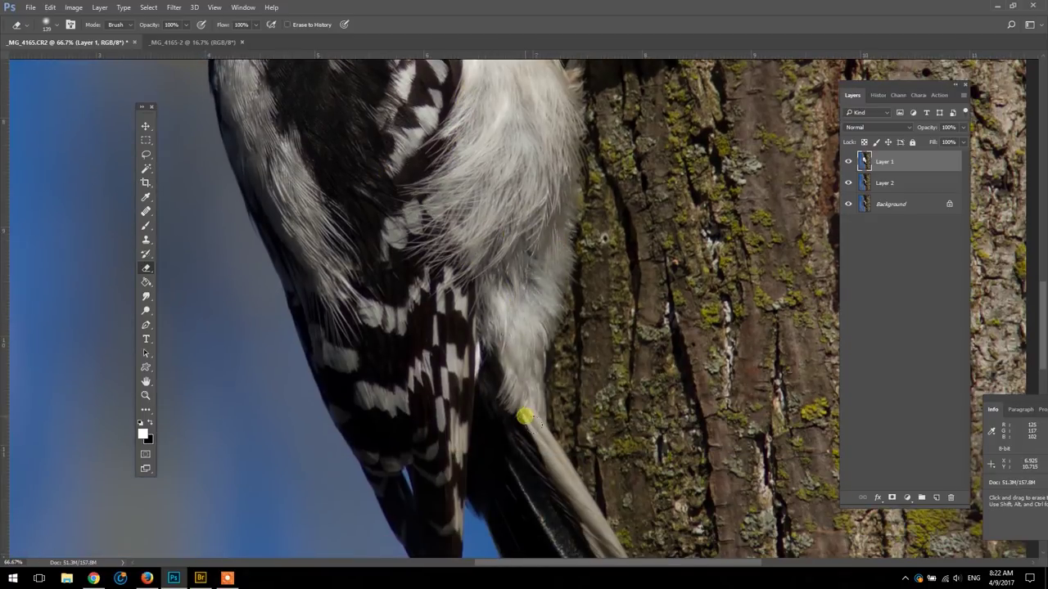
drag(444, 393, 510, 269)
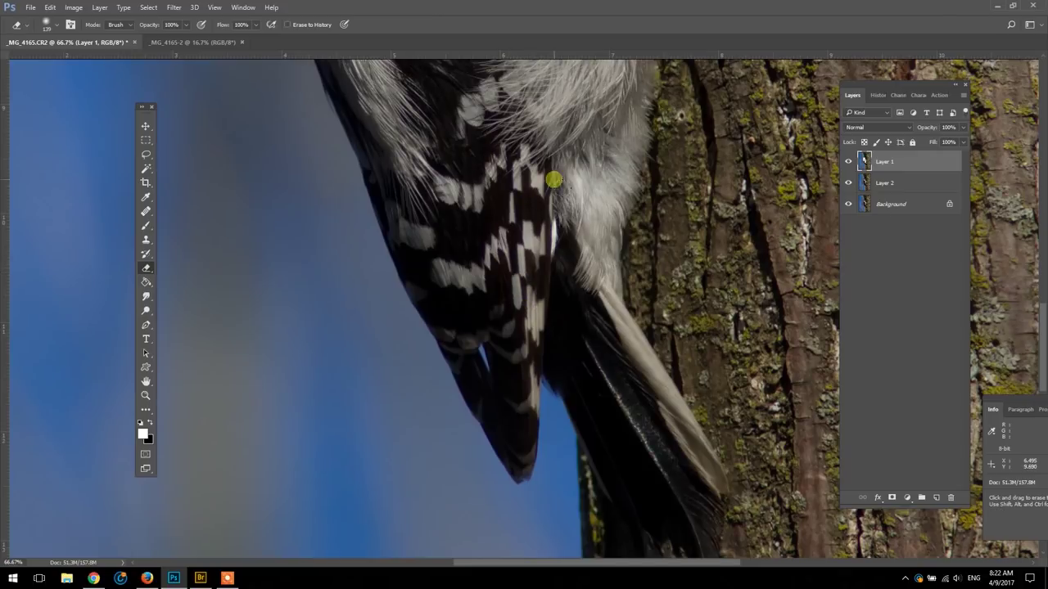
drag(608, 352, 543, 248)
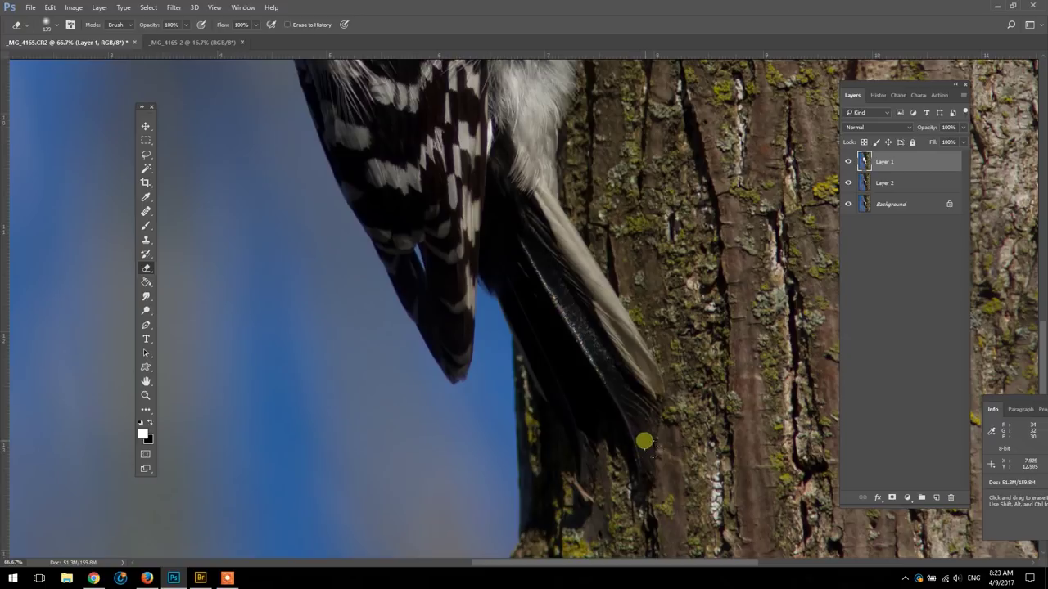
drag(493, 196, 519, 304)
drag(423, 215, 488, 375)
drag(445, 201, 601, 299)
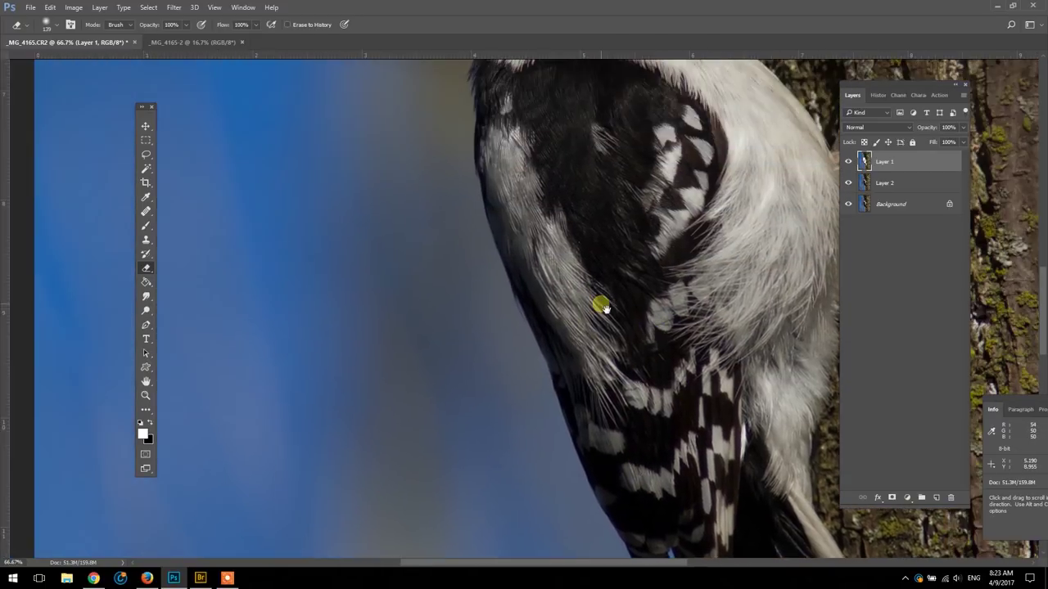
drag(543, 229, 583, 352)
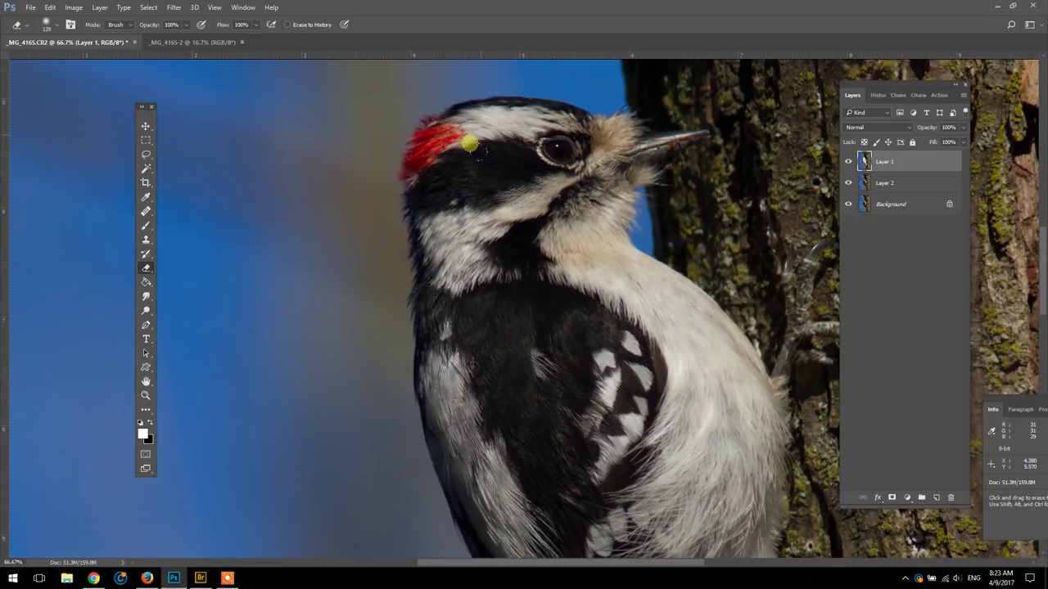
scroll(469, 145, right, 2)
scroll(469, 145, up, 1)
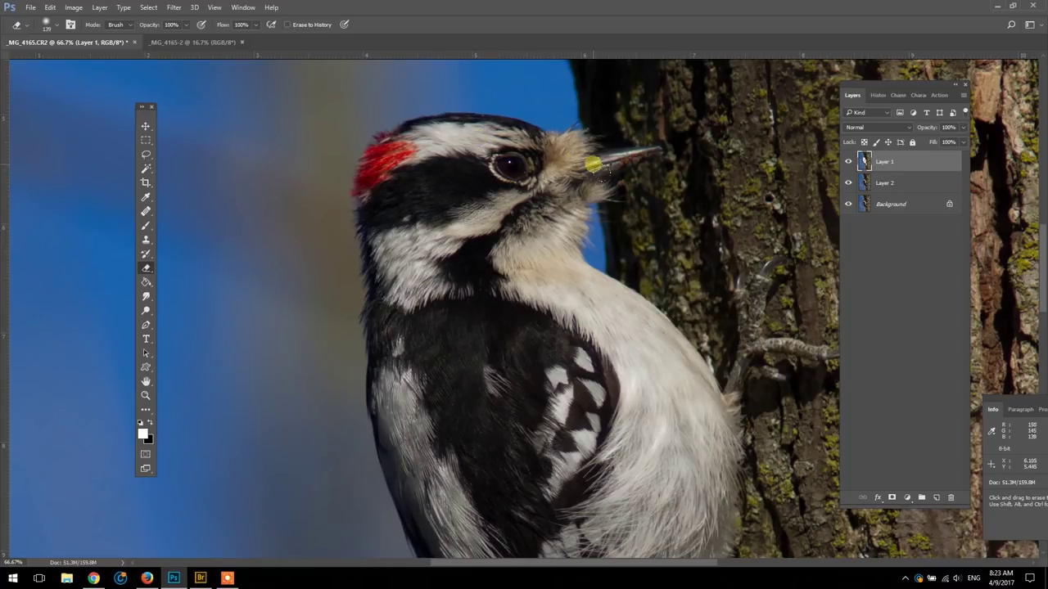
- Shrink the eraser brush to 50 px and zoom out to 25% to show the whole bird and trunk
click(61, 25)
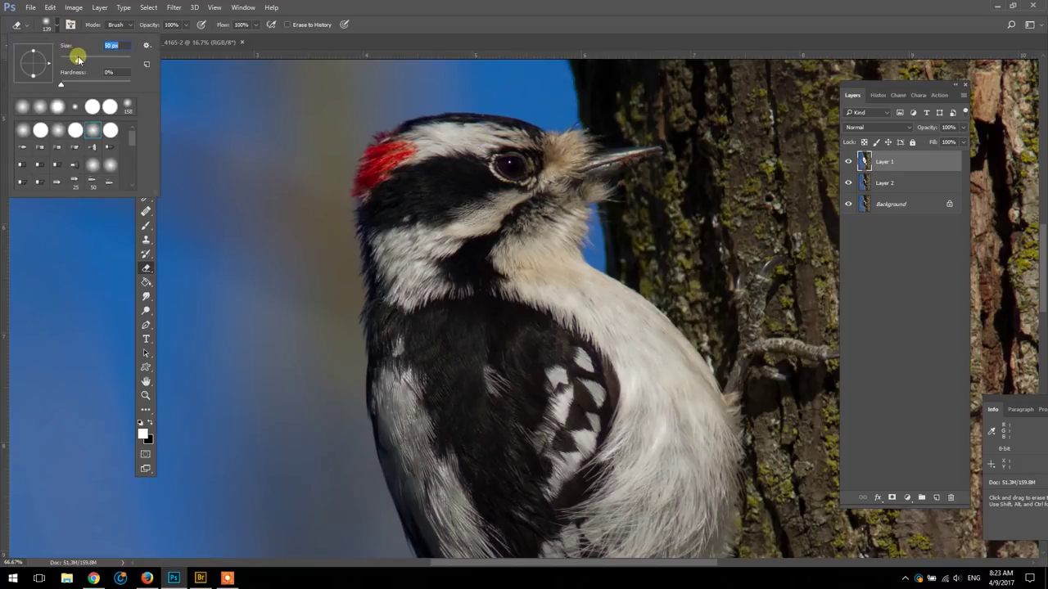
click(655, 160)
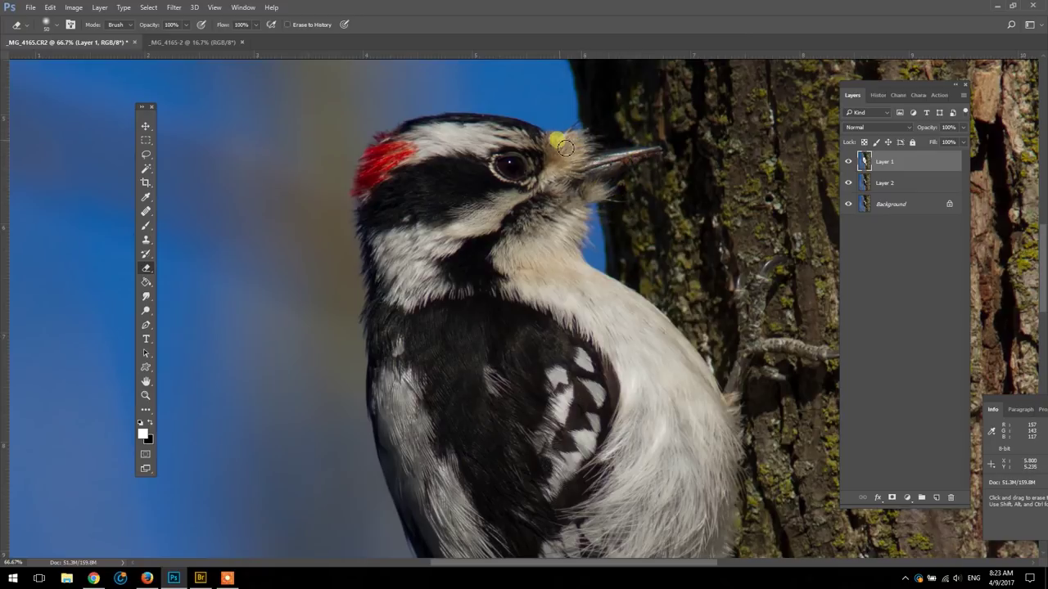
click(146, 396)
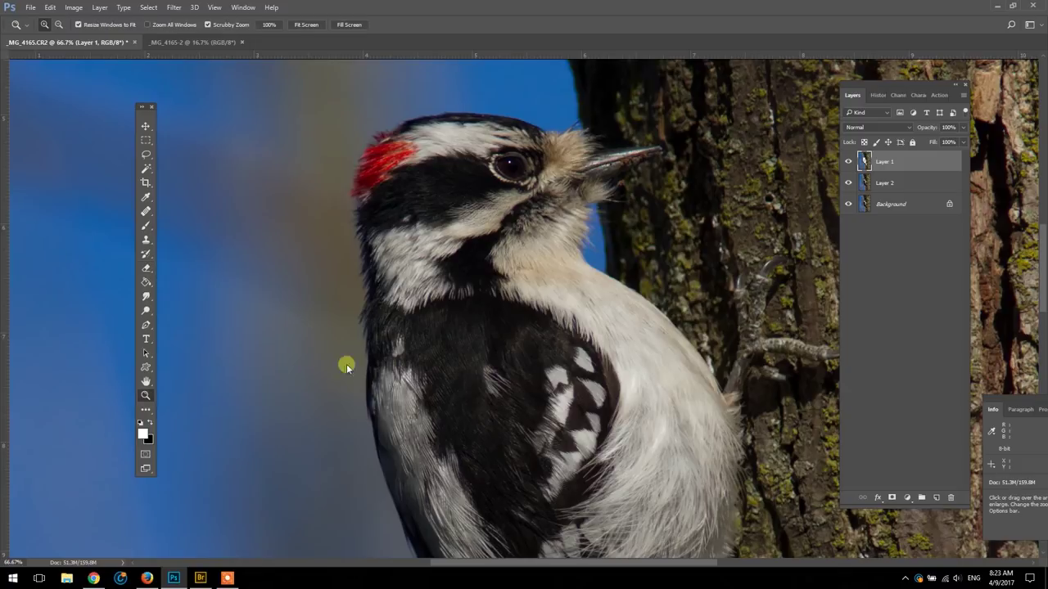
alt+click(576, 312)
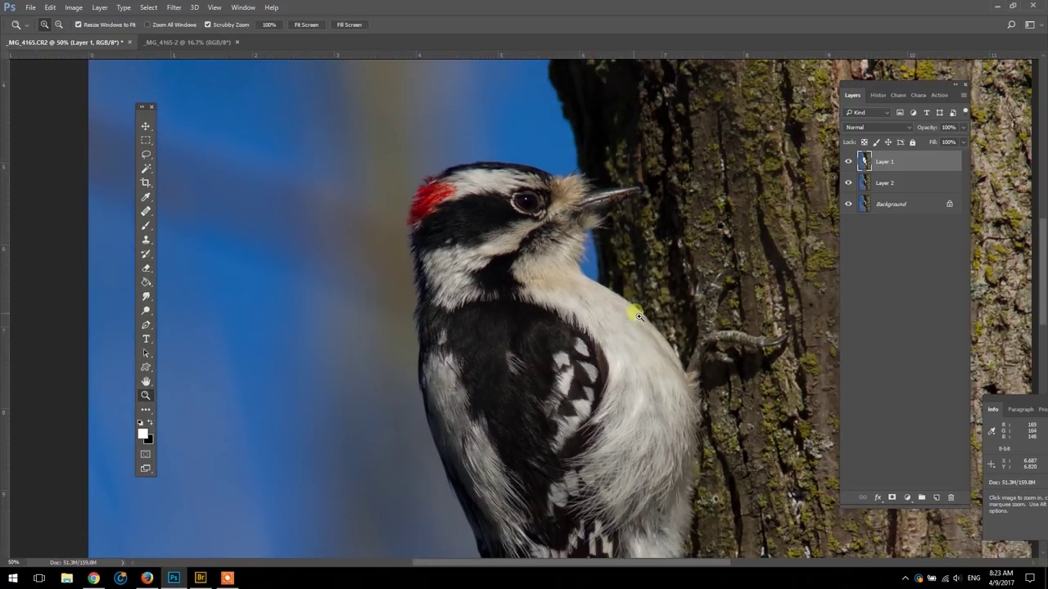
alt+click(638, 317)
alt+click(676, 339)
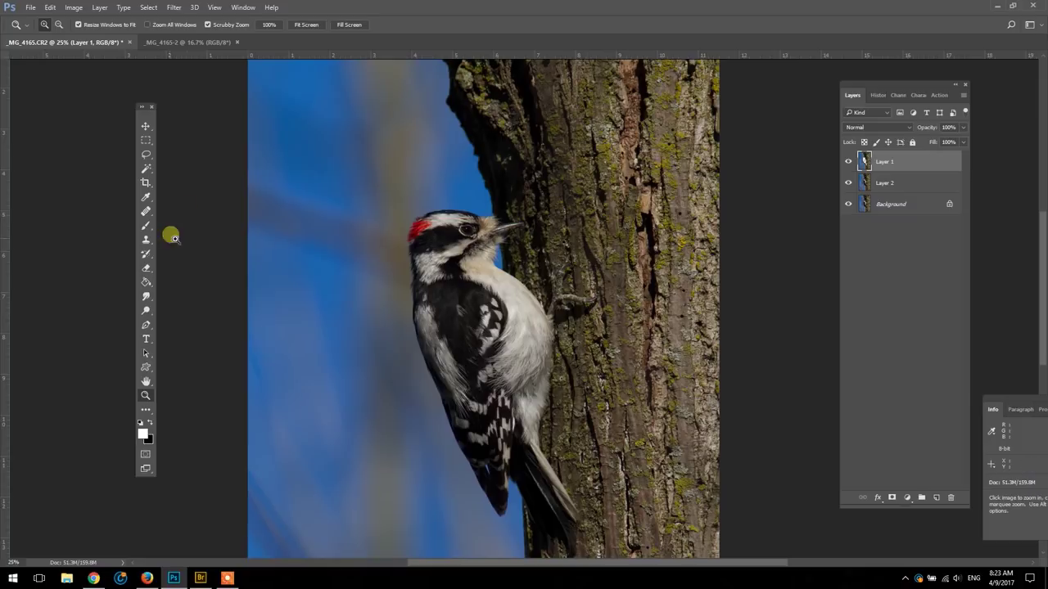
click(146, 269)
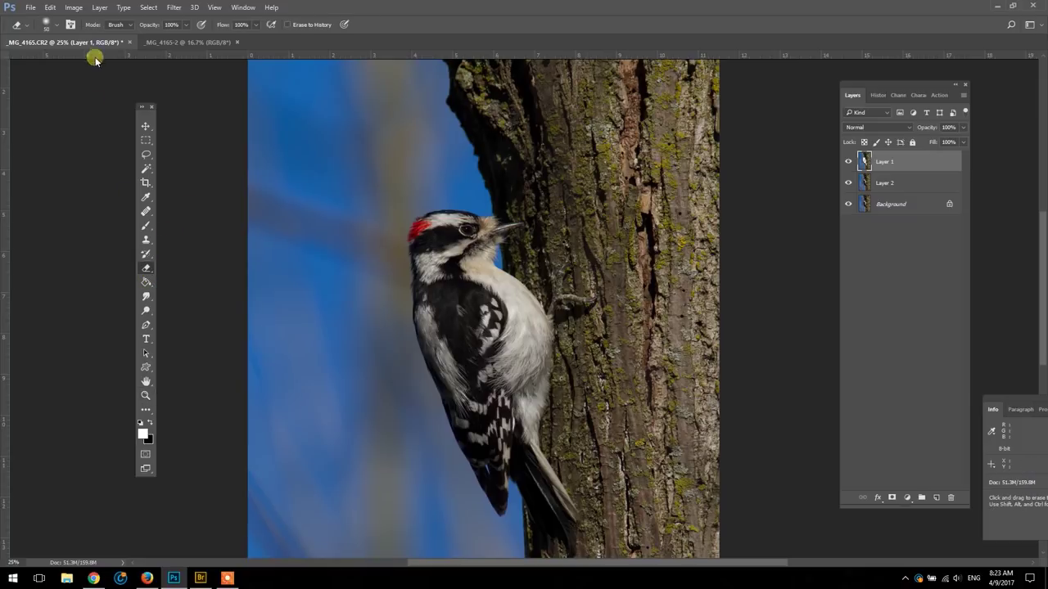
- Resize the eraser brush in the Brush Preset picker, entering 199 px then sliding Size to 480 px
click(54, 28)
click(112, 45)
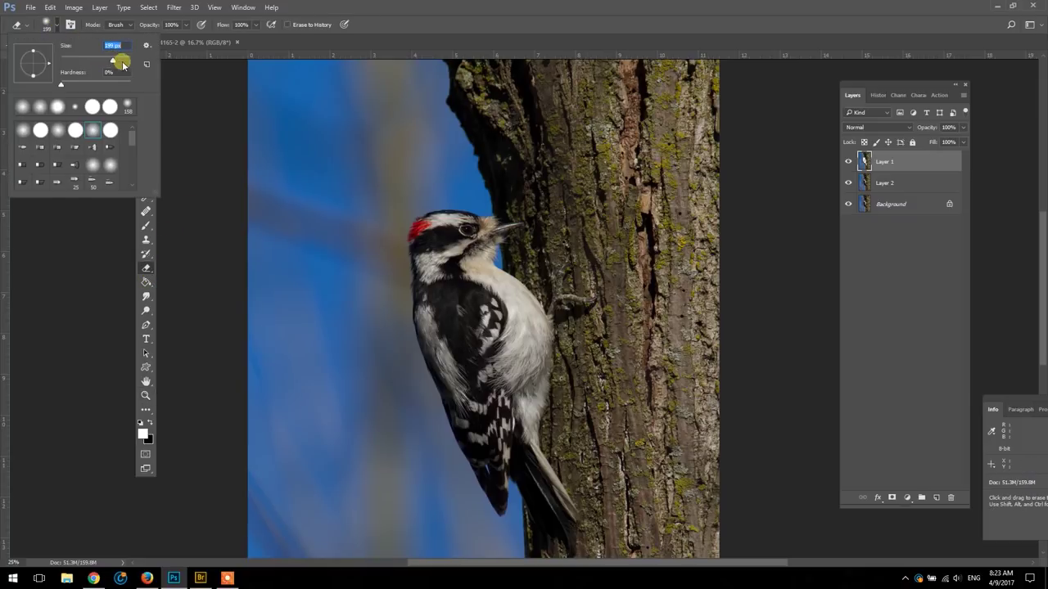
text(199)
key(Return)
drag(121, 62, 123, 62)
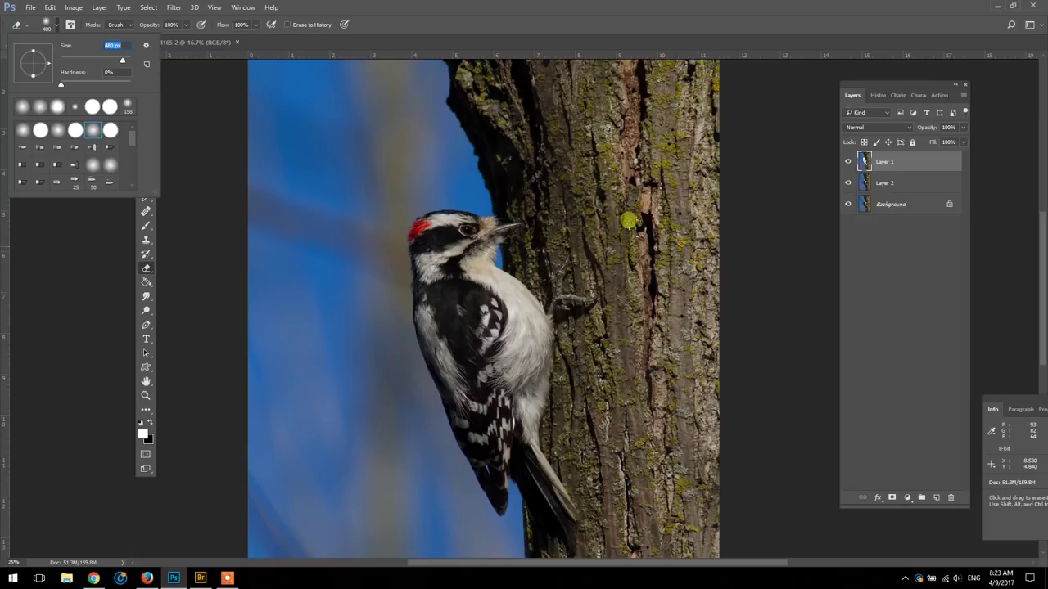
click(551, 267)
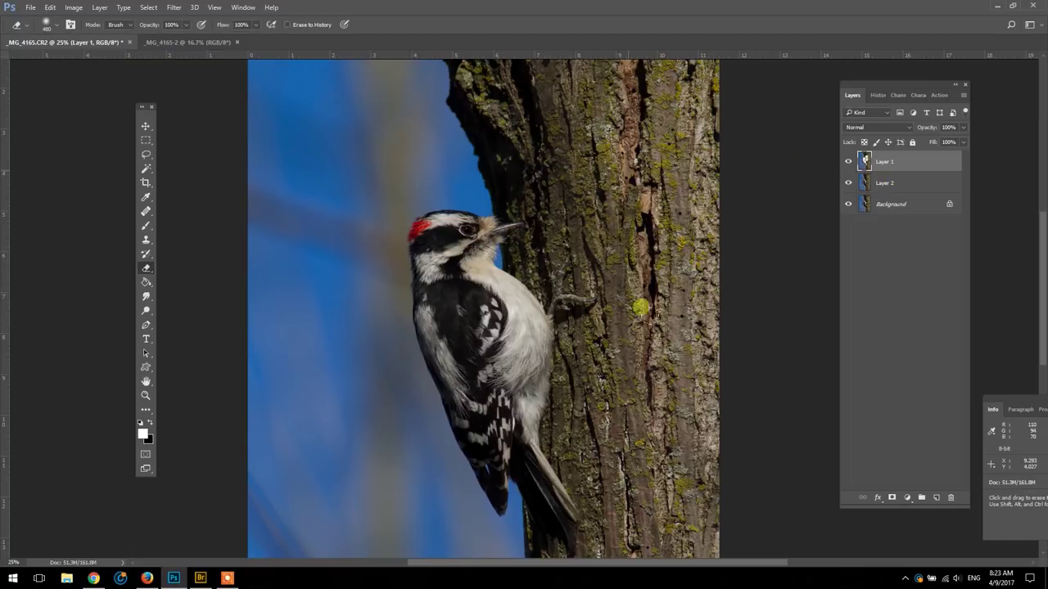
- Scroll and pan the image to view the woodpecker's head, body and tail
scroll(585, 108, down, 5)
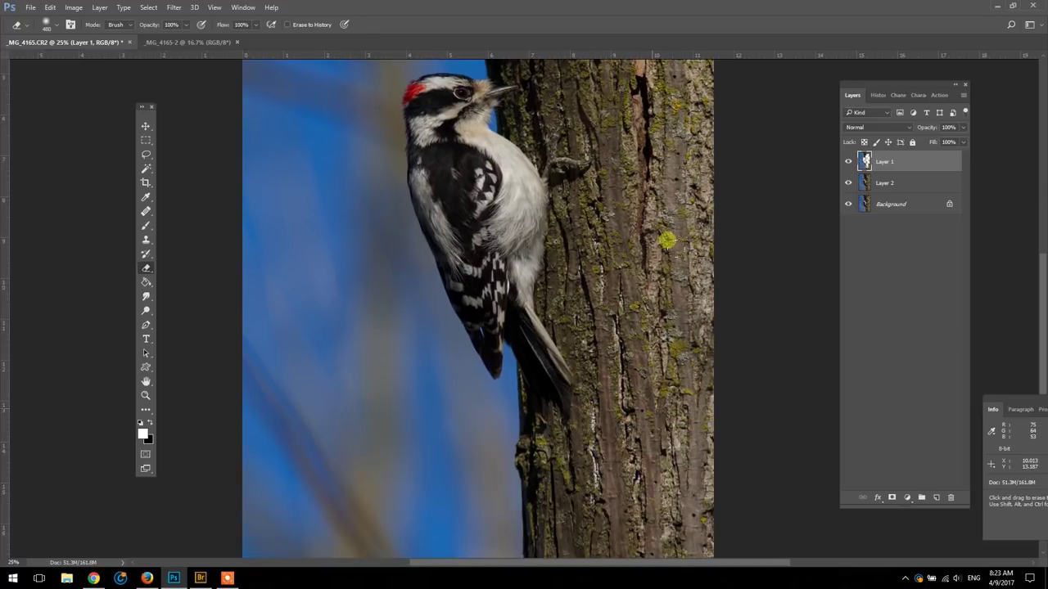
scroll(680, 463, down, 6)
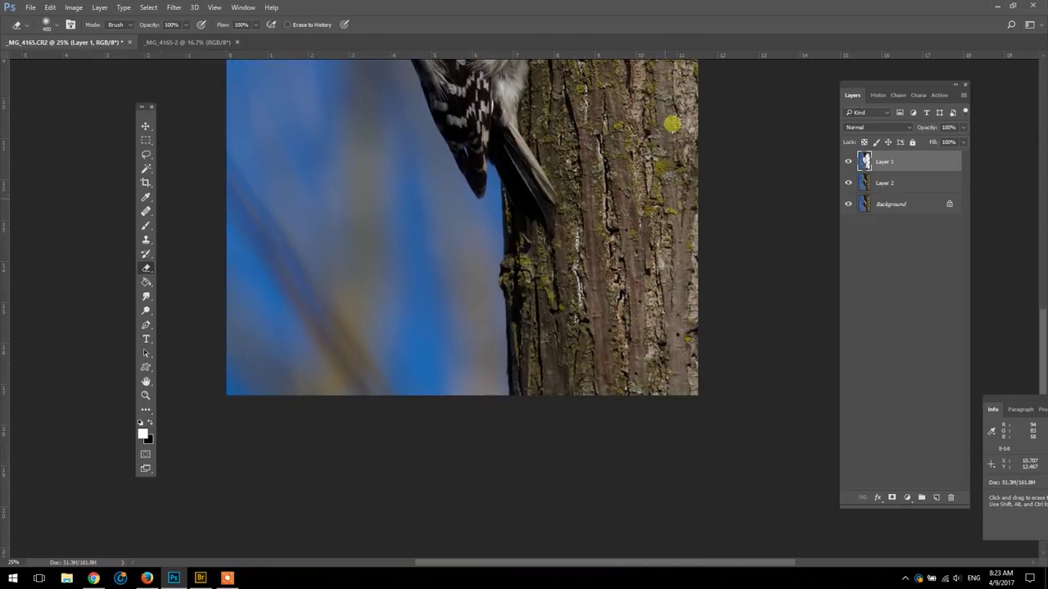
drag(670, 189, 636, 361)
drag(604, 266, 627, 364)
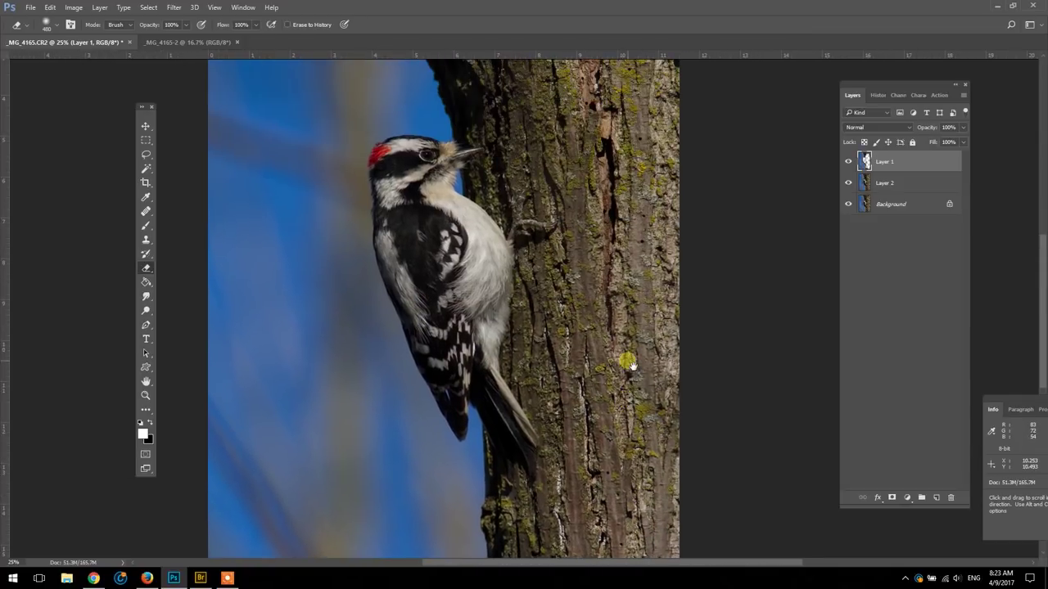
drag(629, 213, 638, 350)
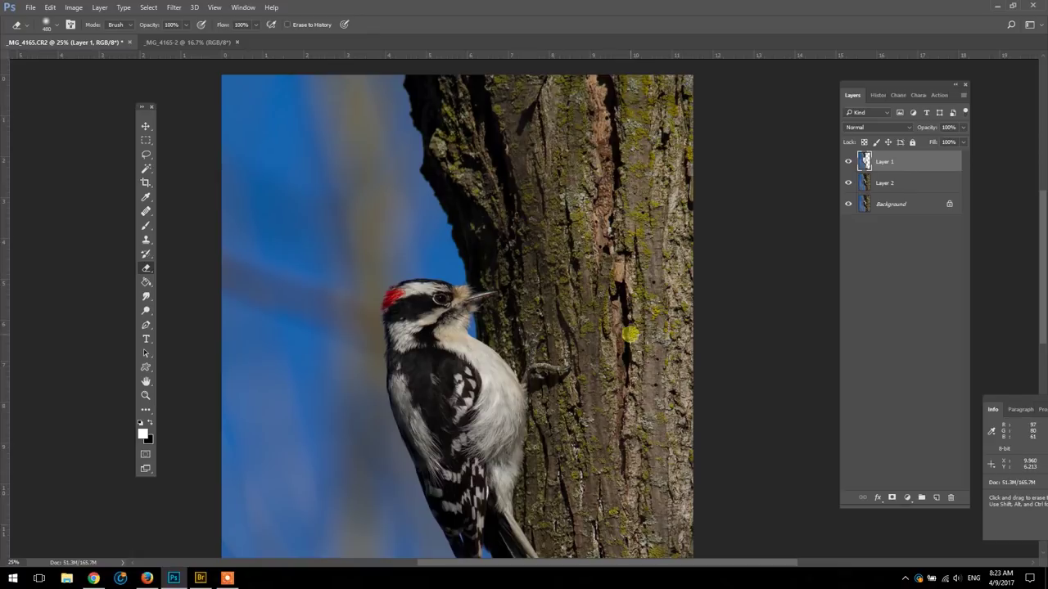
drag(619, 436, 619, 253)
click(145, 394)
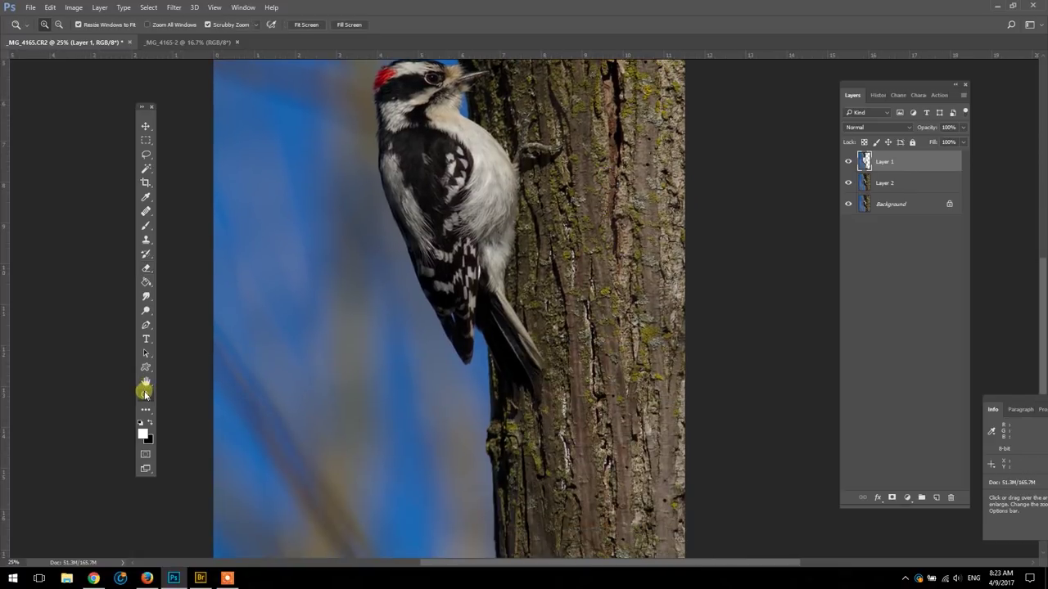
alt+click(502, 248)
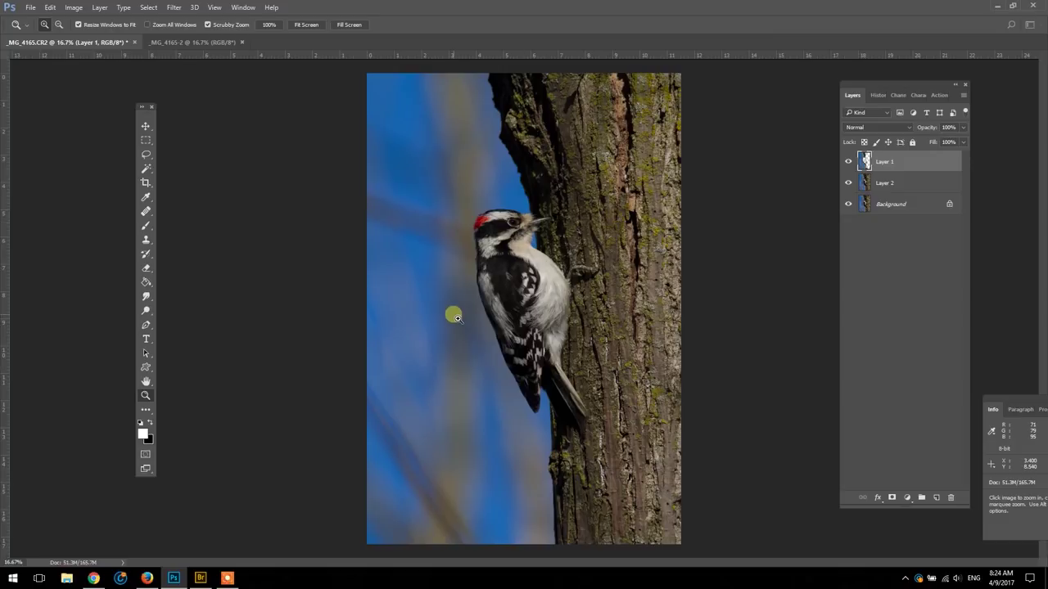
click(518, 296)
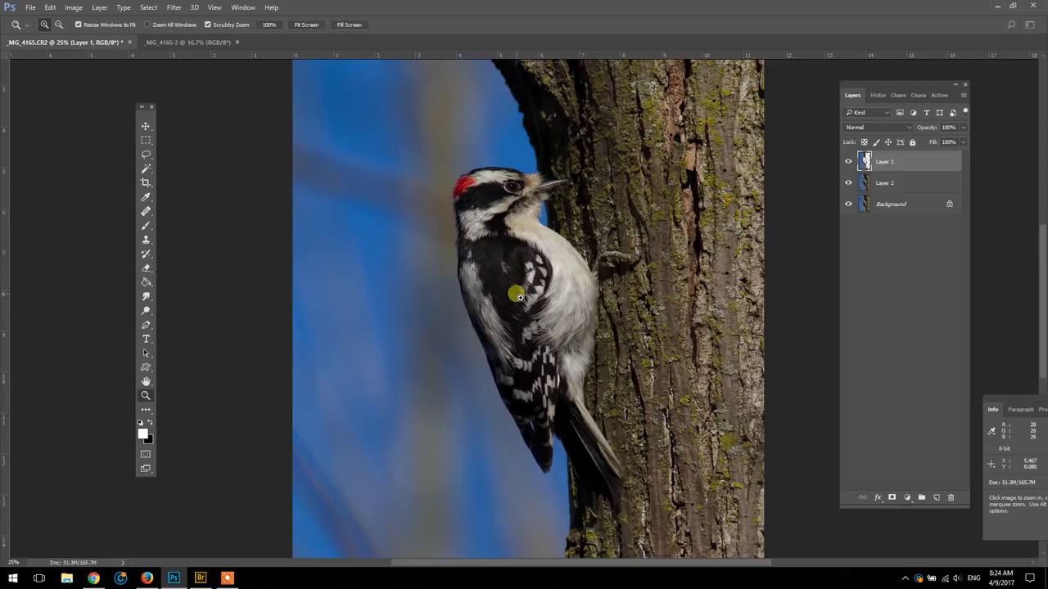